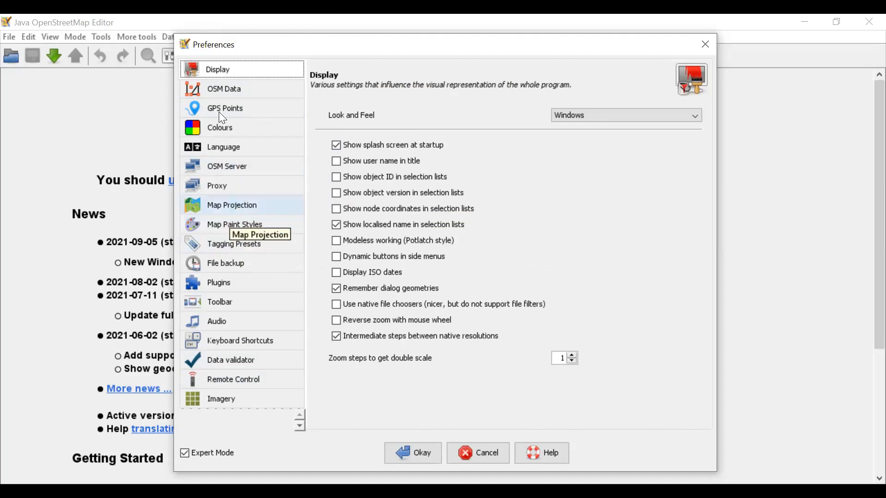
# Review the OSM Server authentication settings and the Remote Control settings in the preferences, then accept the dialog
pyautogui.click(236, 167)
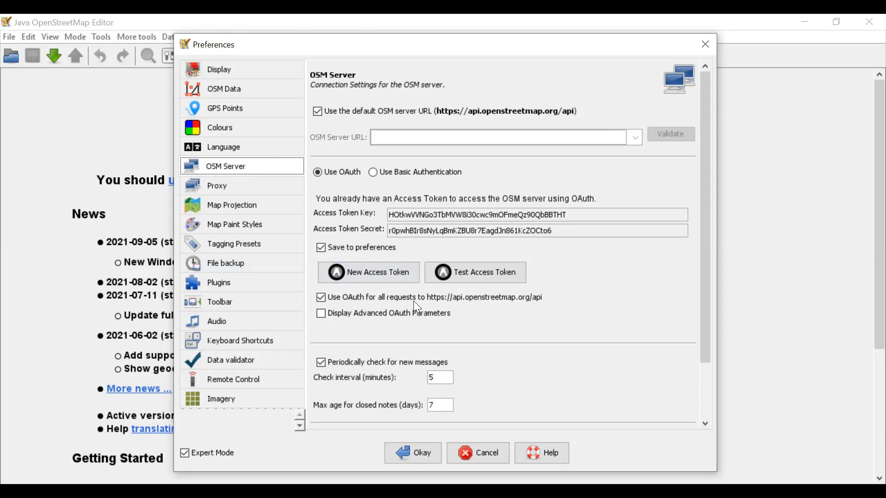
pyautogui.click(369, 275)
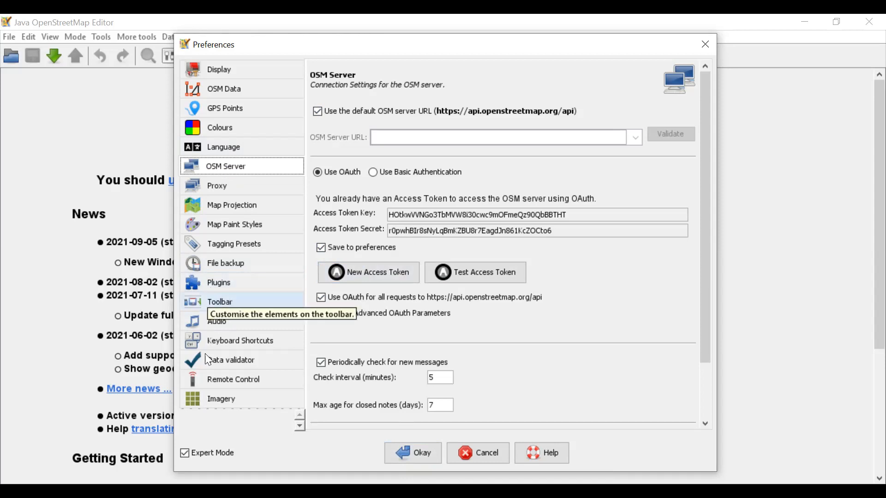
pyautogui.click(199, 376)
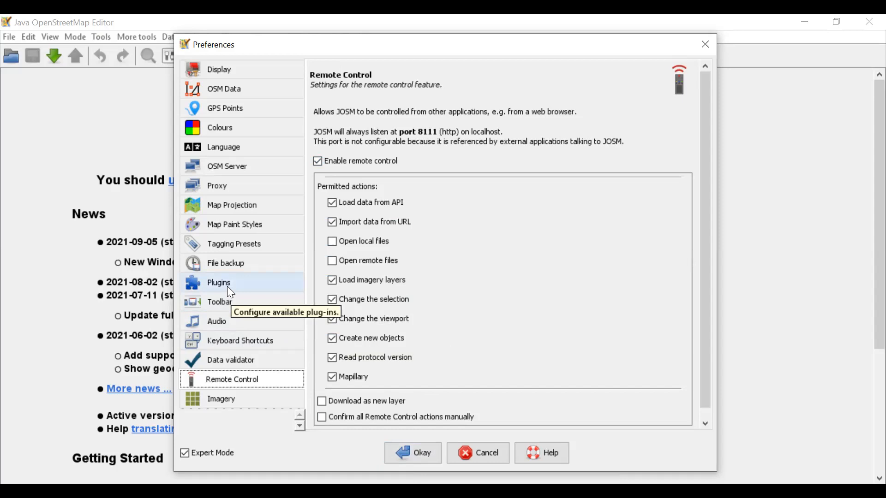
pyautogui.click(430, 456)
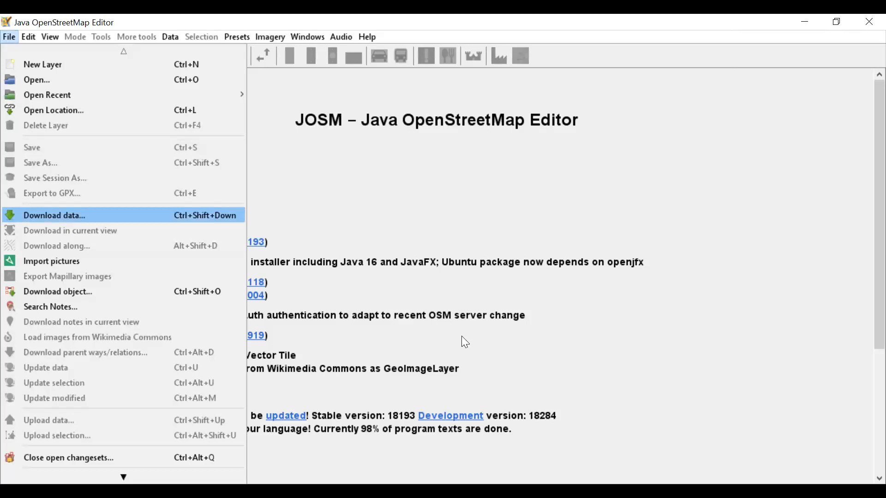
# Download the OSM ways in the marked village area through the Overpass API and bring the village into view
pyautogui.press('Return')
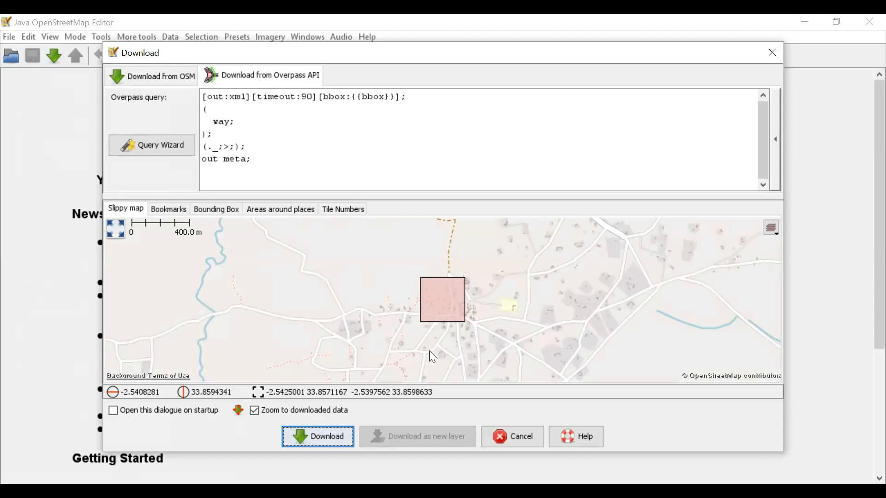
pyautogui.click(308, 442)
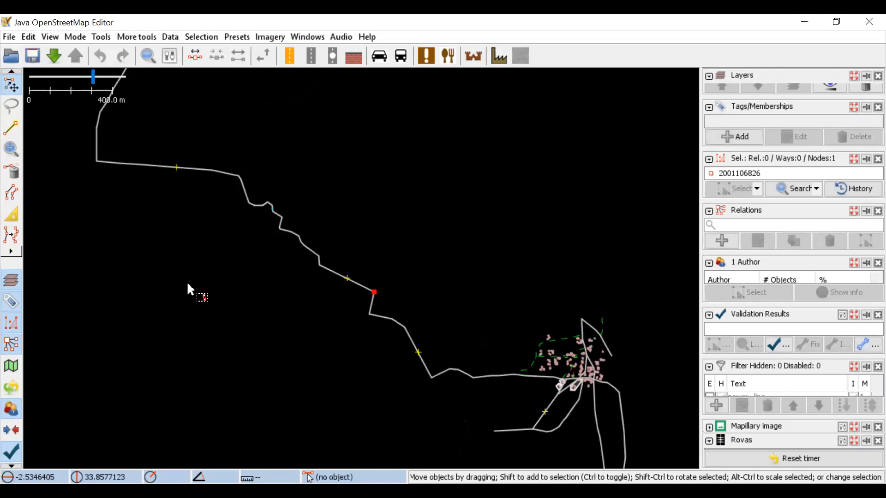
pyautogui.press('+')
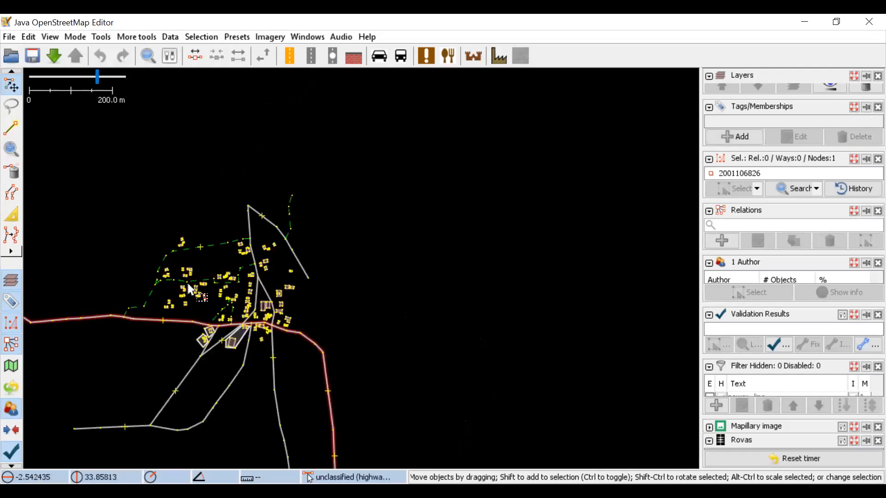
pyautogui.press('+')
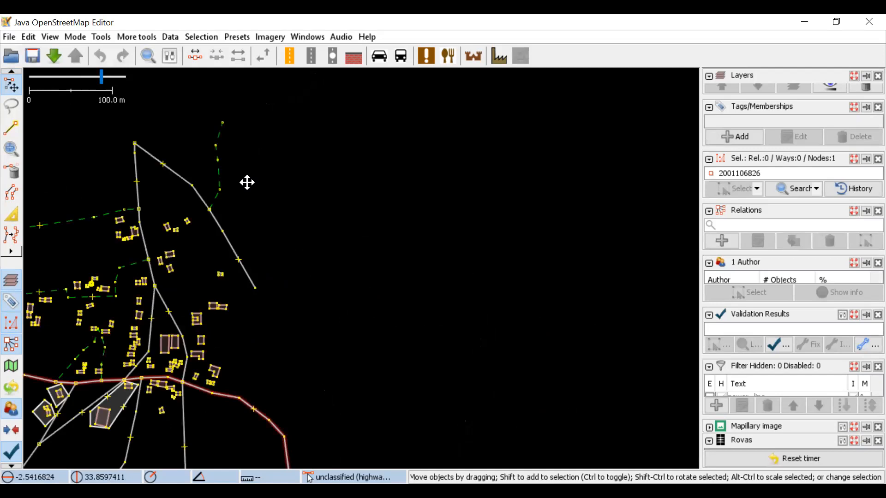
pyautogui.moveTo(247, 182); pyautogui.dragTo(419, 170)
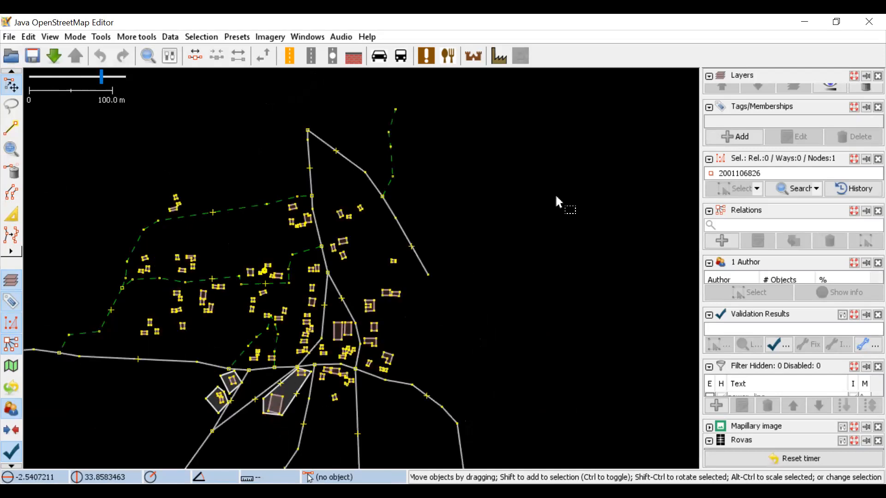
pyautogui.moveTo(555, 193); pyautogui.dragTo(571, 195)
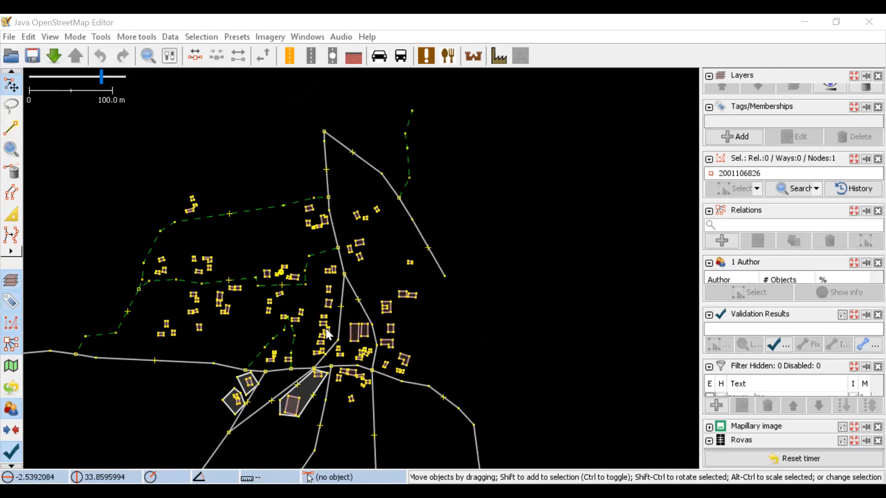
# Hide the Mapillary image, Validation Results and Authors panels
pyautogui.click(306, 37)
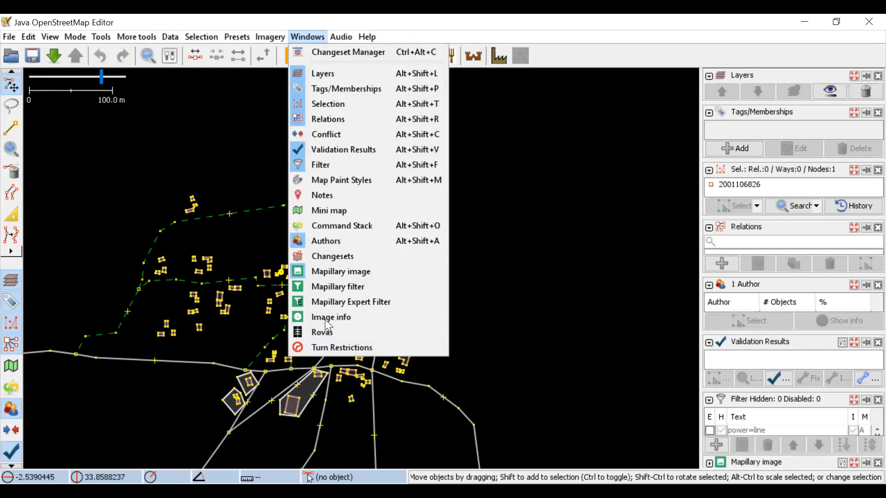
pyautogui.click(321, 272)
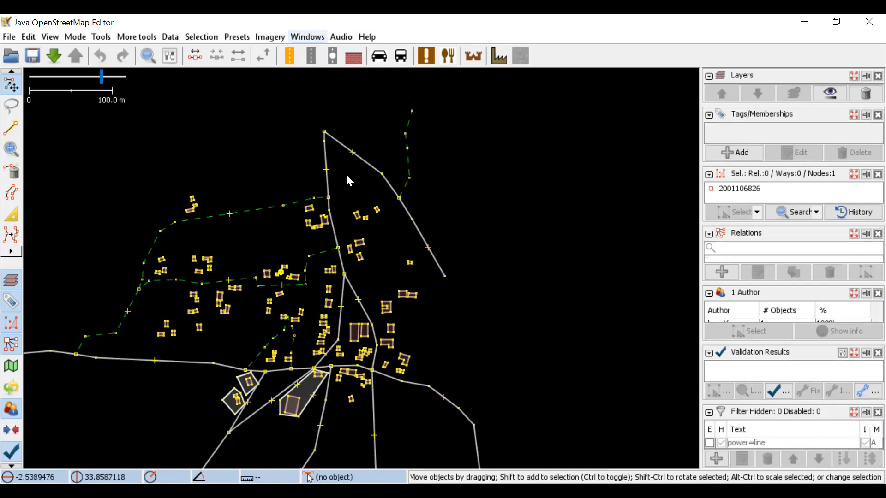
pyautogui.click(331, 159)
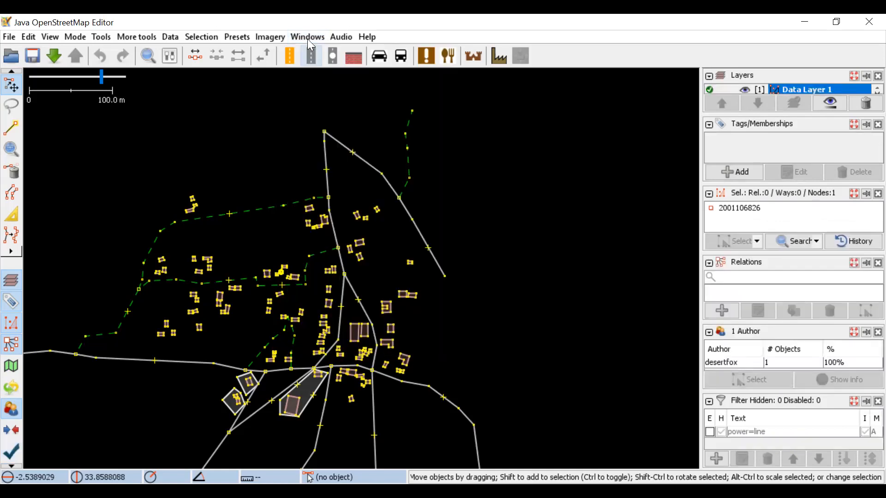
pyautogui.click(308, 38)
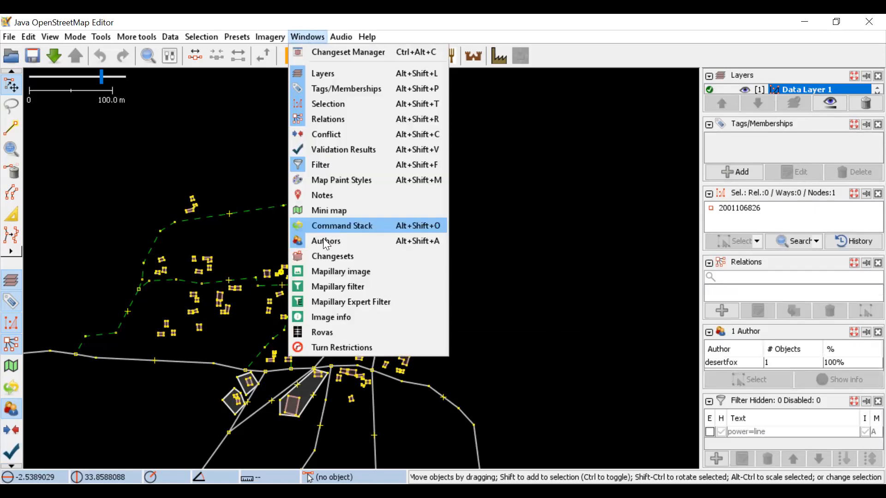
pyautogui.click(326, 242)
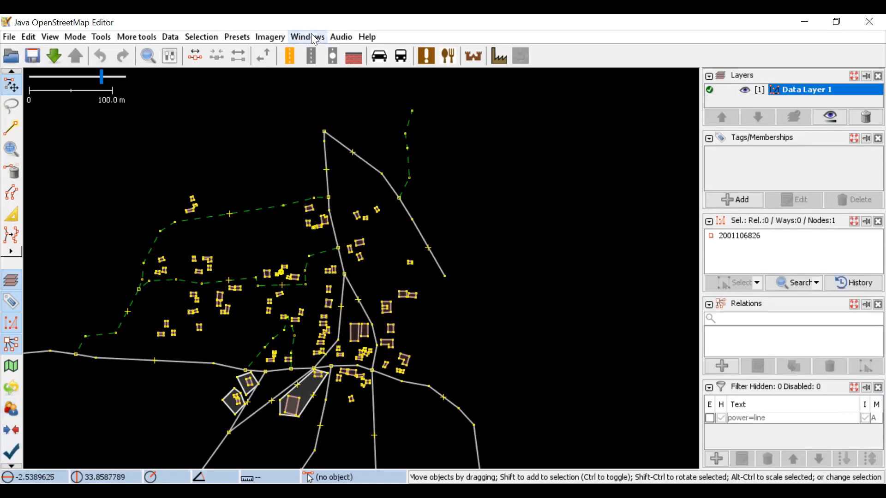
# Hide the Selection, Relations and Filter panels so that only Layers and Tags/Memberships remain
pyautogui.click(311, 37)
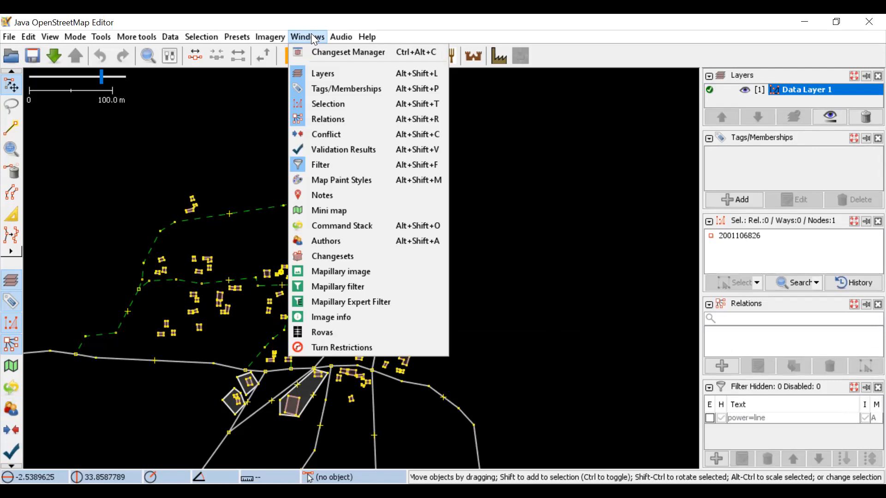
pyautogui.press('Up')
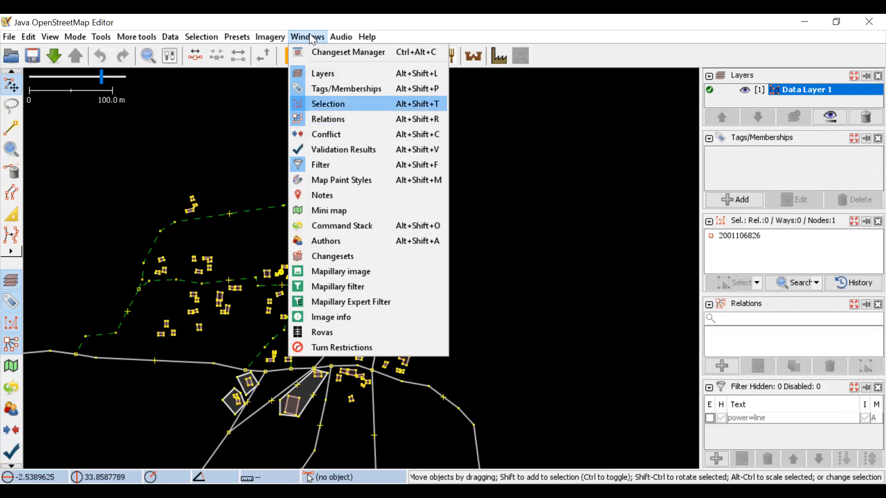
pyautogui.press('Return')
pyautogui.click(308, 37)
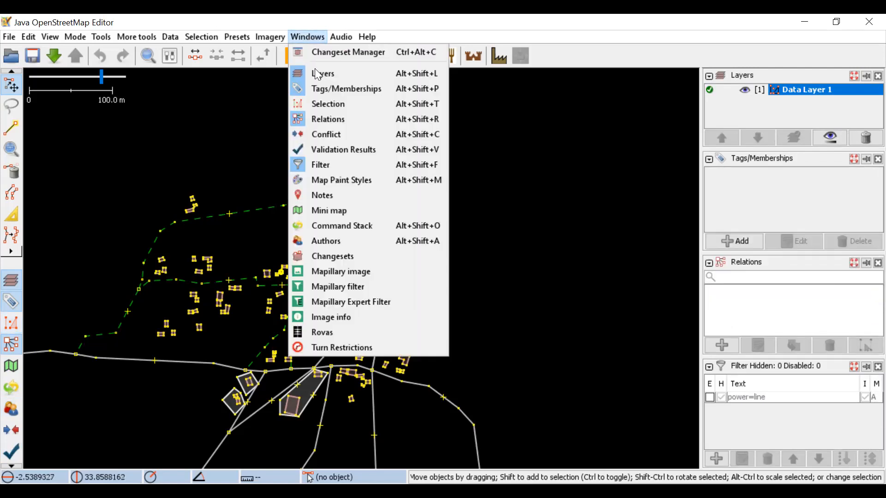
pyautogui.press('Down')
pyautogui.press('Down')
pyautogui.press('Down')
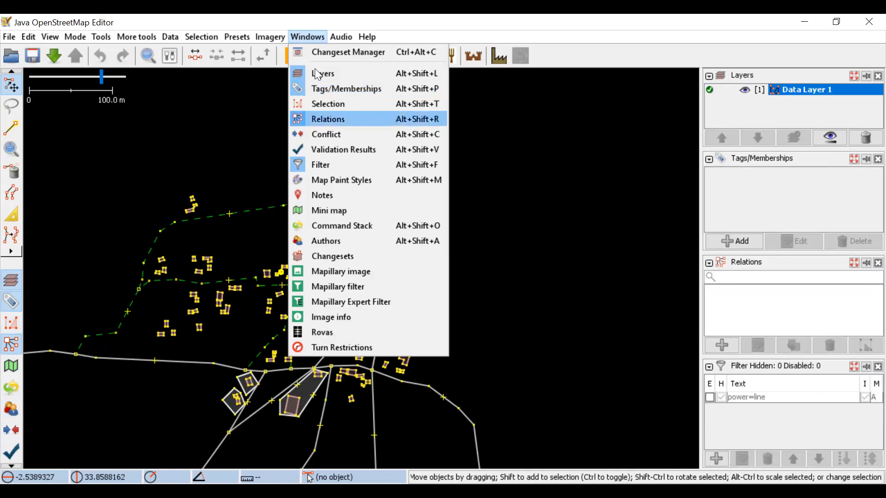
pyautogui.press('Return')
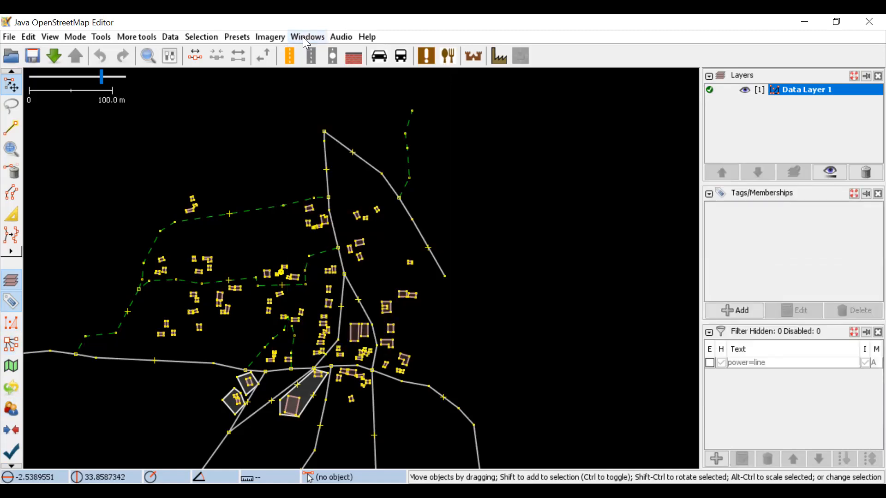
pyautogui.click(302, 37)
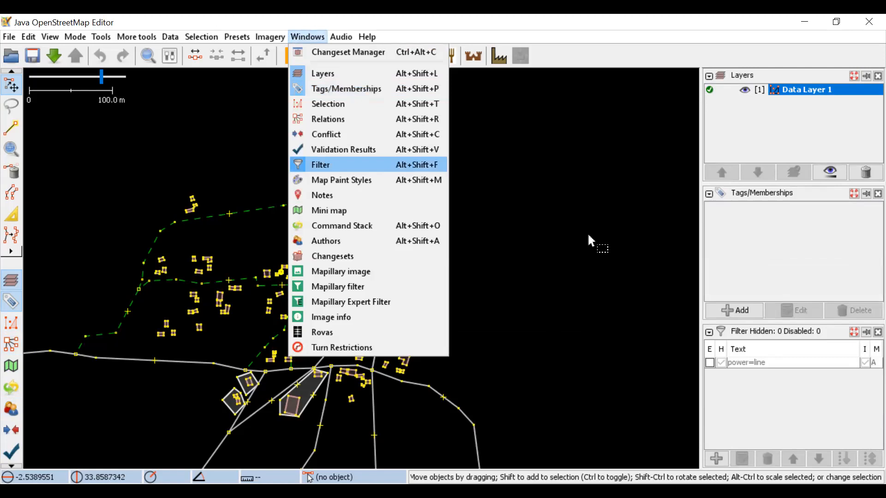
pyautogui.press('Return')
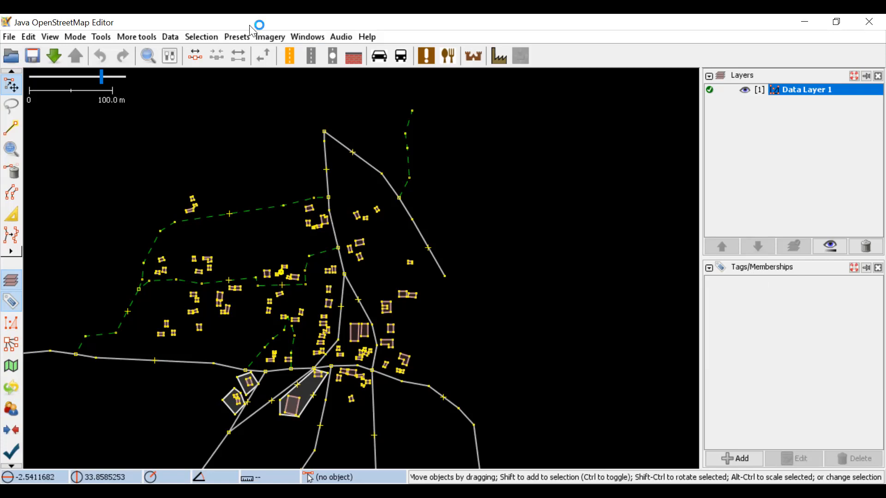
# Add Maxar Premium Imagery (Beta) as the background layer beneath the downloaded data
pyautogui.click(266, 33)
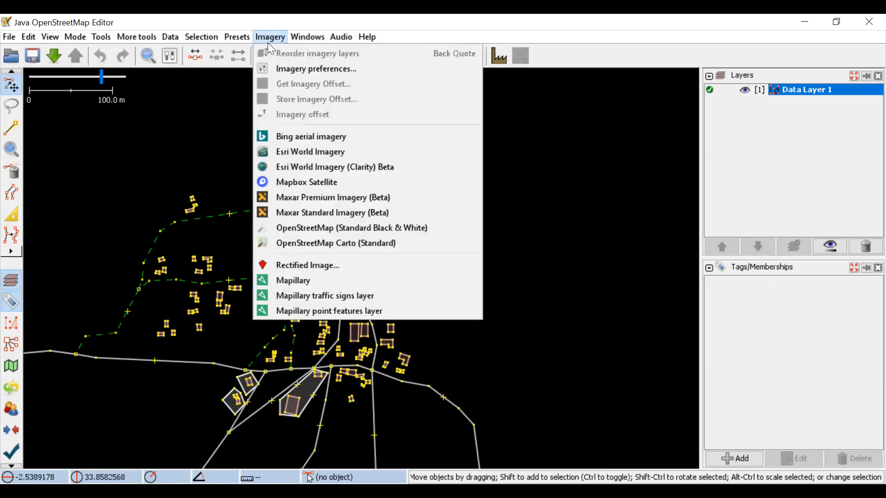
pyautogui.click(297, 197)
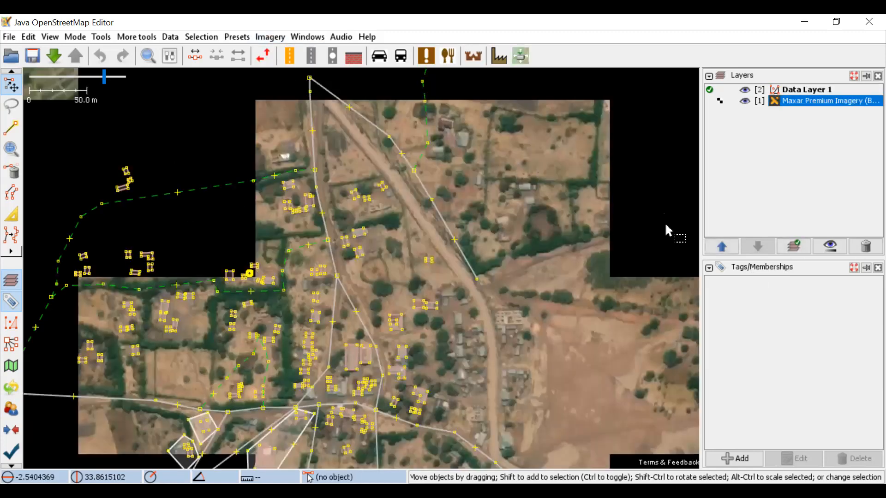
pyautogui.click(325, 215)
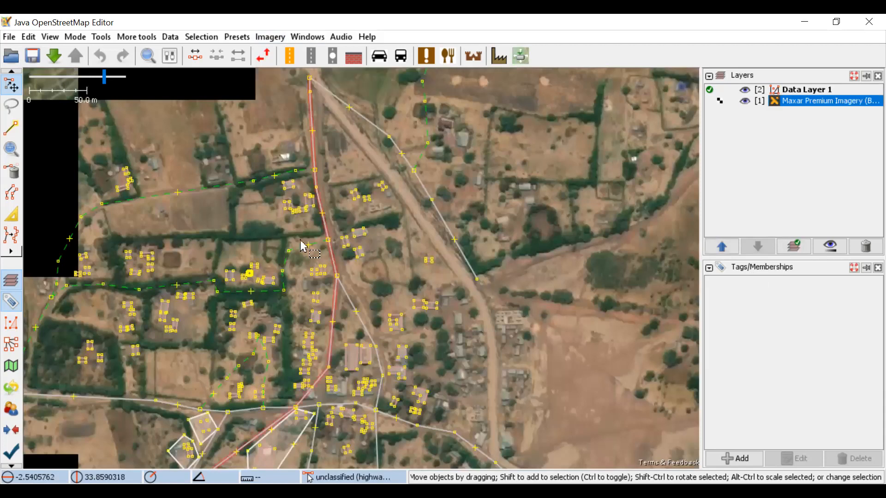
pyautogui.click(303, 246)
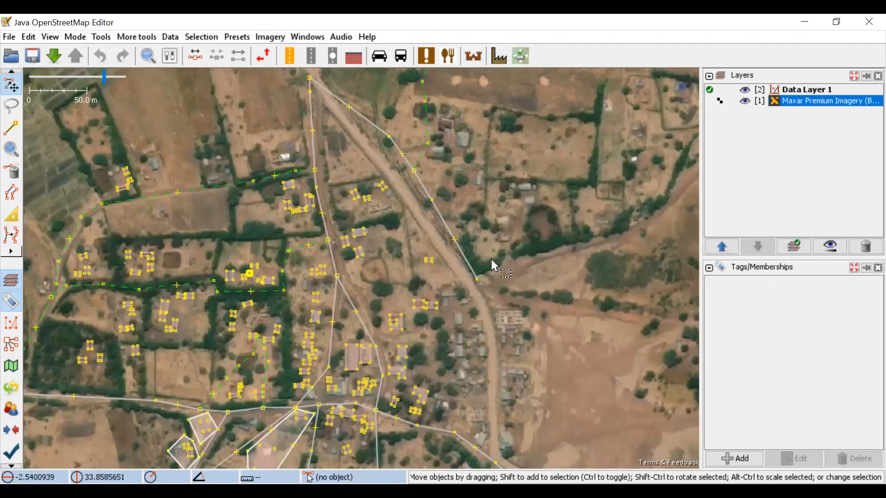
# Examine the tags of two mapped buildings and of the road branching between the houses
pyautogui.press('+')
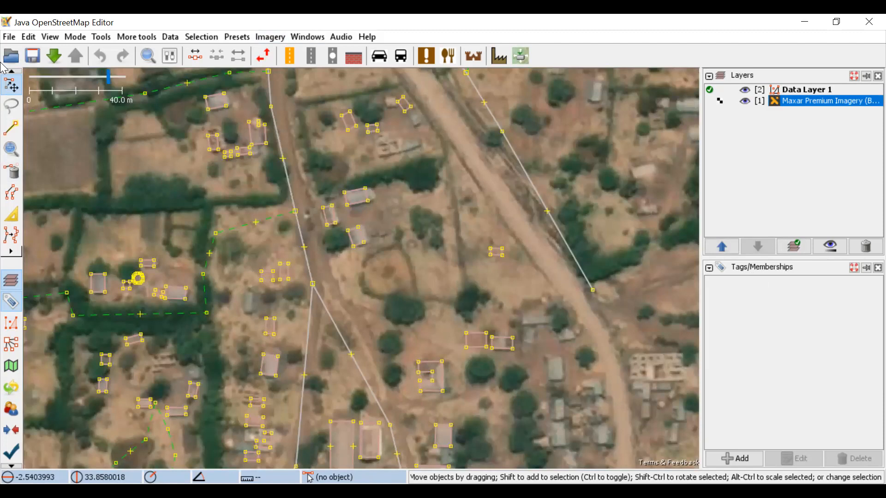
pyautogui.click(359, 247)
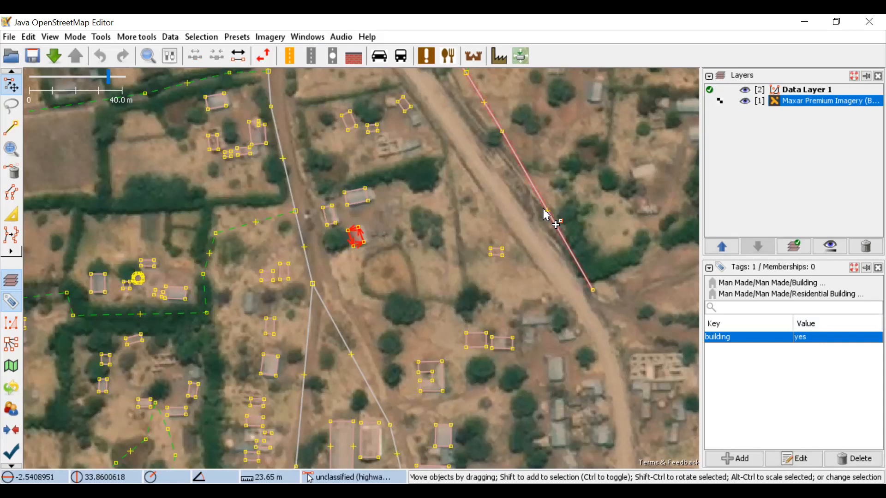
pyautogui.click(331, 314)
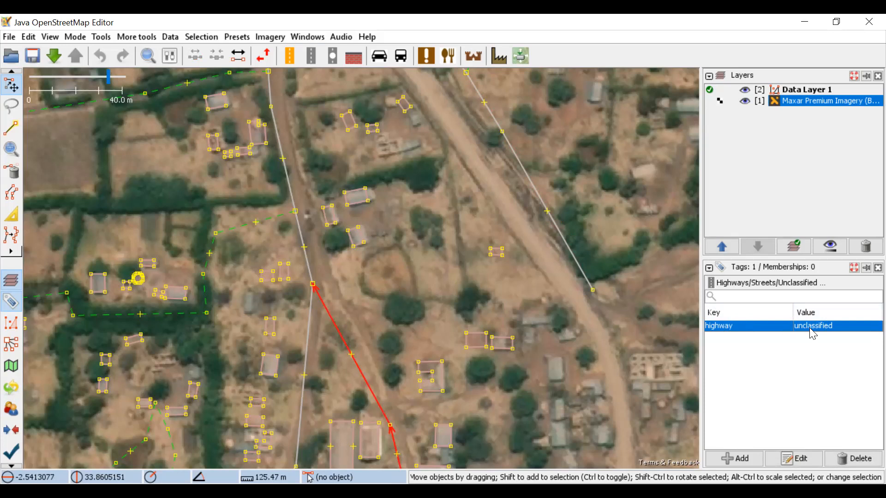
pyautogui.click(478, 348)
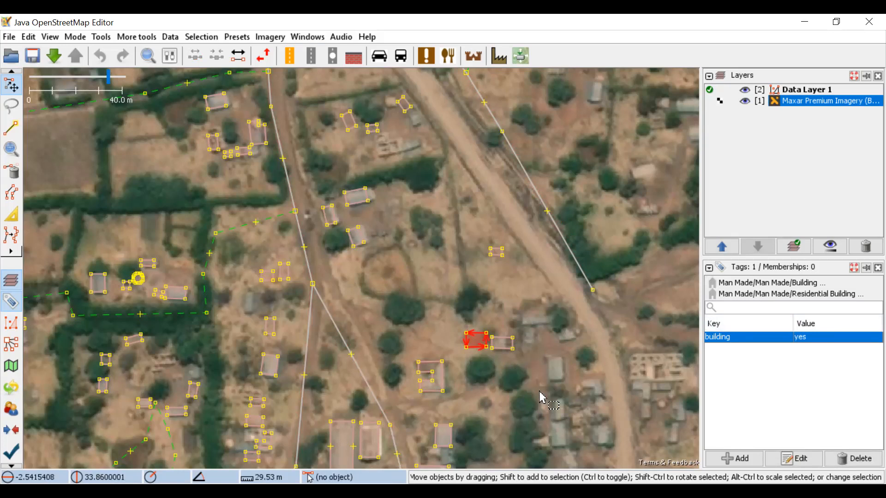
# Trace the northernmost unmapped grey-roofed building beside the trees as a closed outline about 10 m long and 7 m wide
pyautogui.moveTo(552, 406); pyautogui.dragTo(496, 265)
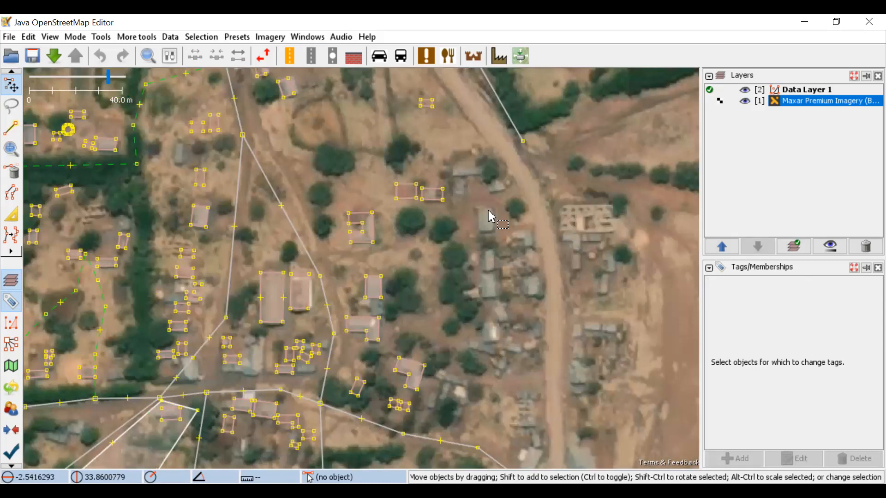
pyautogui.press('+')
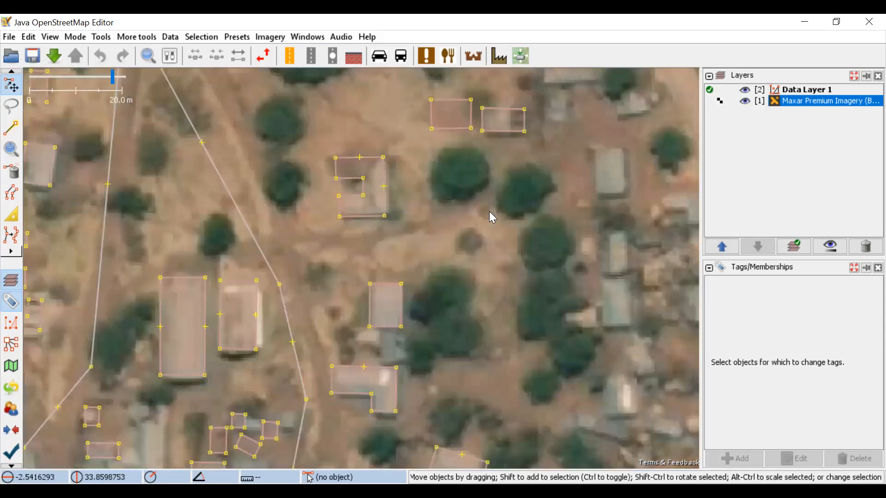
pyautogui.click(14, 132)
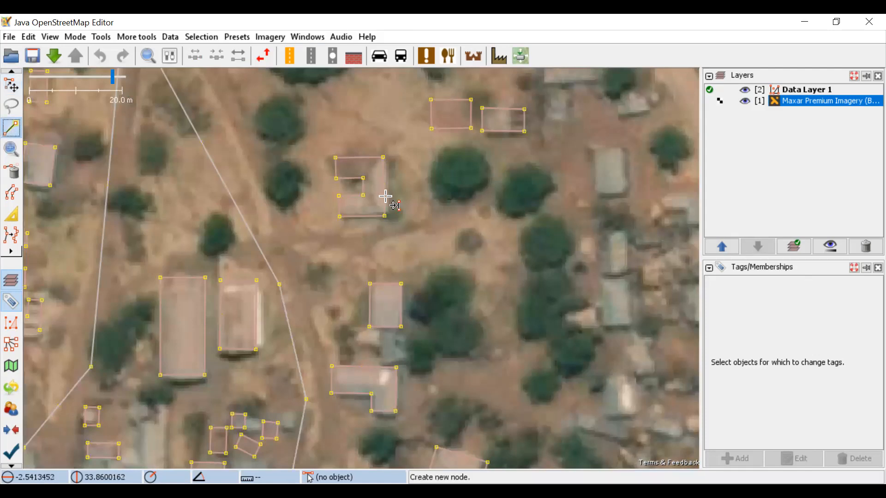
pyautogui.click(594, 147)
pyautogui.click(595, 196)
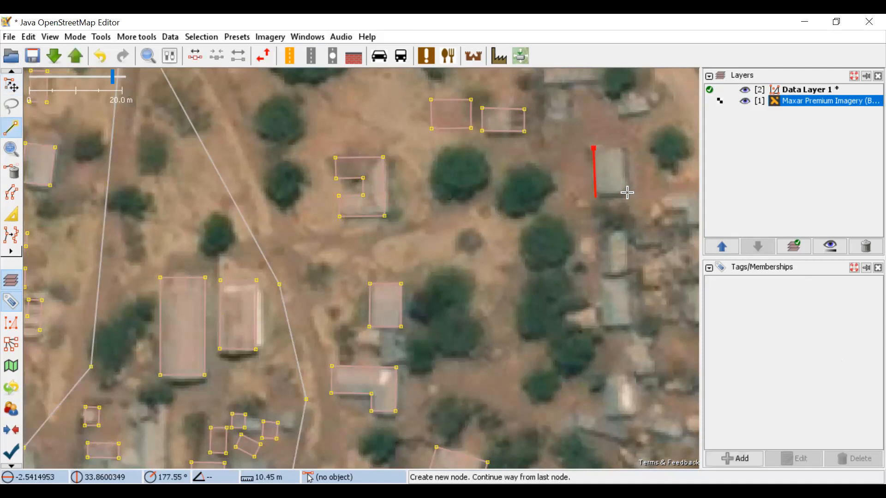
pyautogui.click(627, 195)
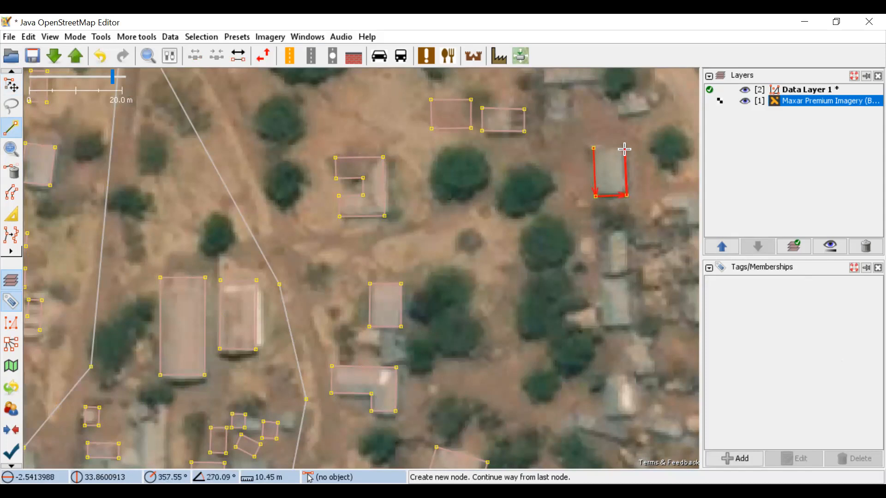
pyautogui.click(624, 148)
pyautogui.click(595, 148)
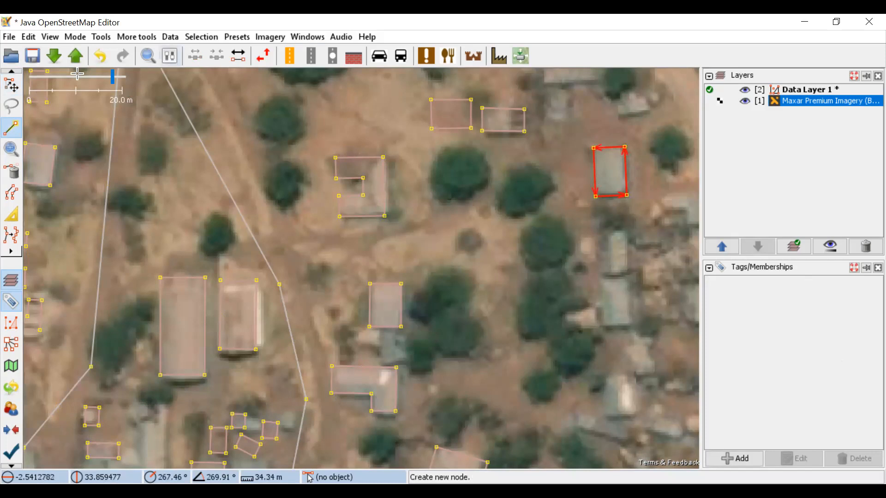
# Add a tag with the key building to the newly traced outline, keeping the suggested value
pyautogui.click(12, 85)
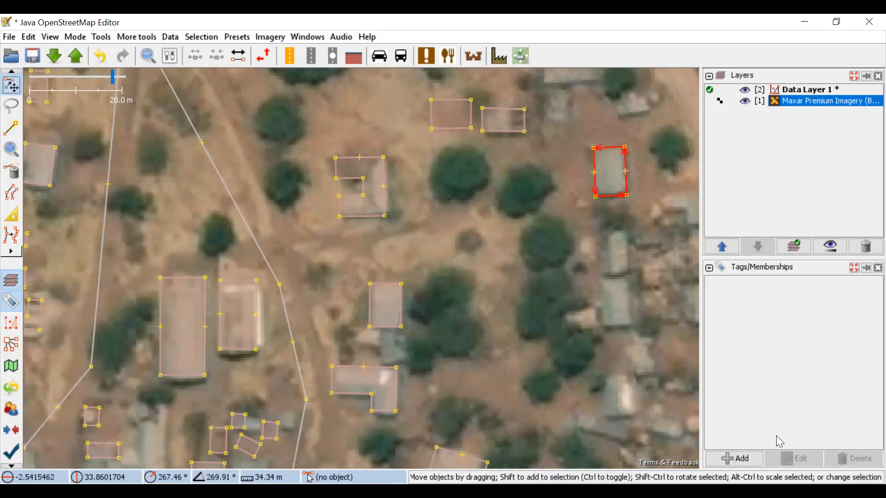
pyautogui.click(731, 466)
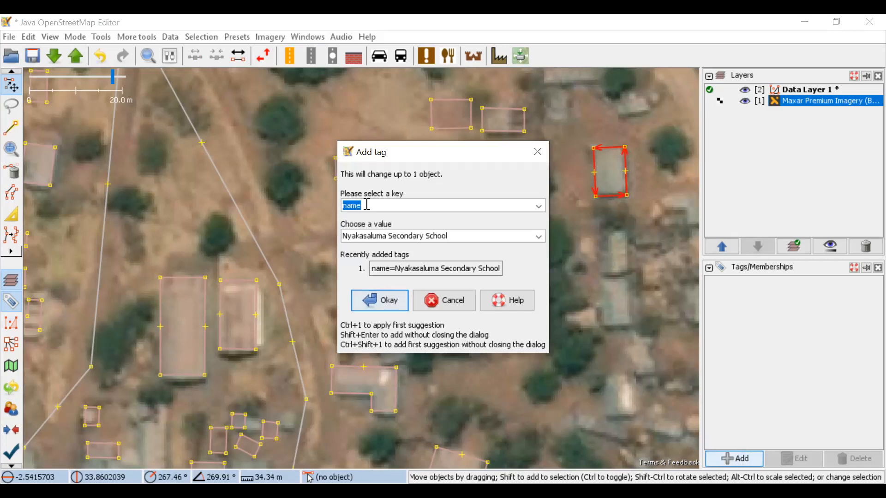
pyautogui.write('B')
pyautogui.press('BackSpace')
pyautogui.write('building')
pyautogui.press('Return')
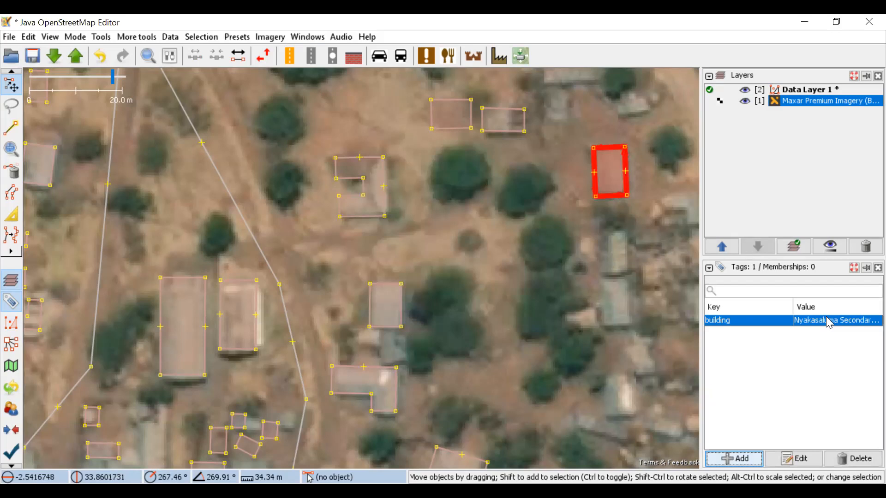
# Set the value of the new outline's building tag to yes
pyautogui.click(799, 466)
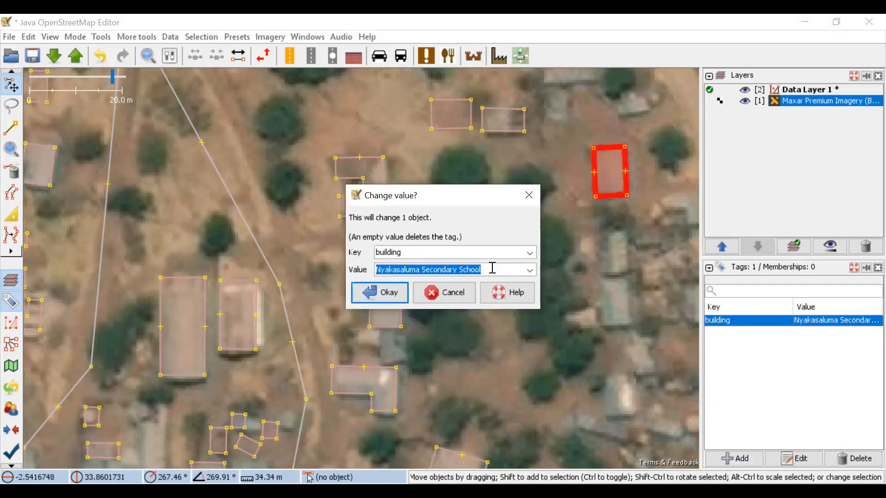
pyautogui.press('BackSpace')
pyautogui.write('ye')
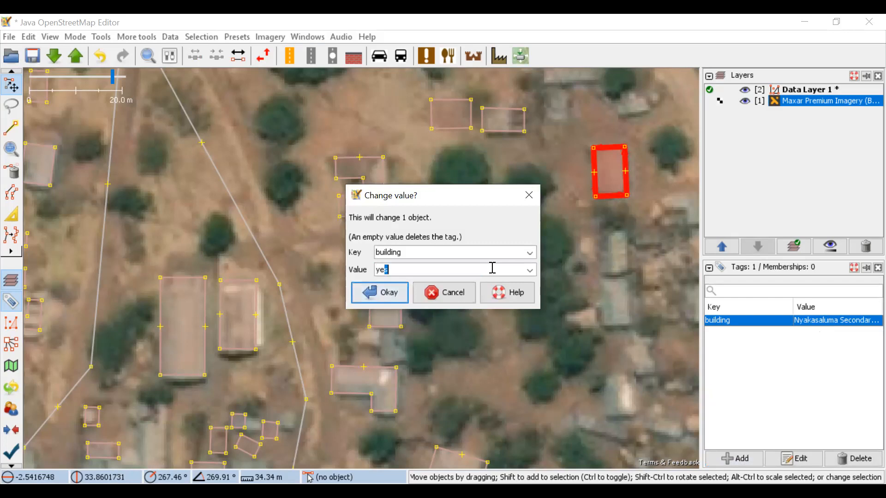
pyautogui.write('s')
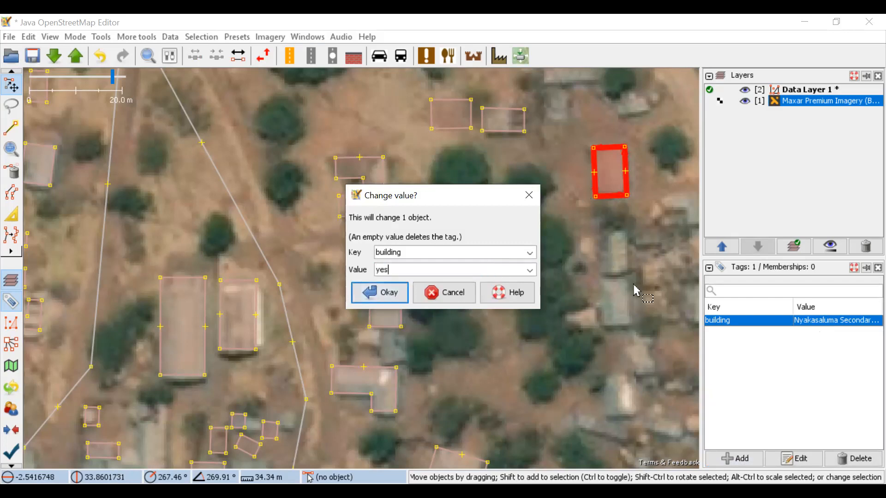
pyautogui.press('Return')
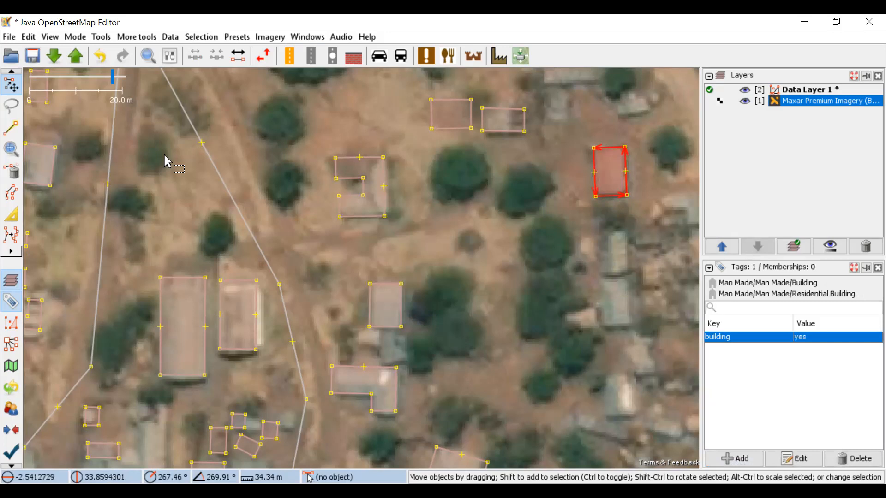
# Trace the next unmapped building just south of the first one as a closed outline about 6 m wide and 9 m long
pyautogui.hotkey('ctrl', 'f')
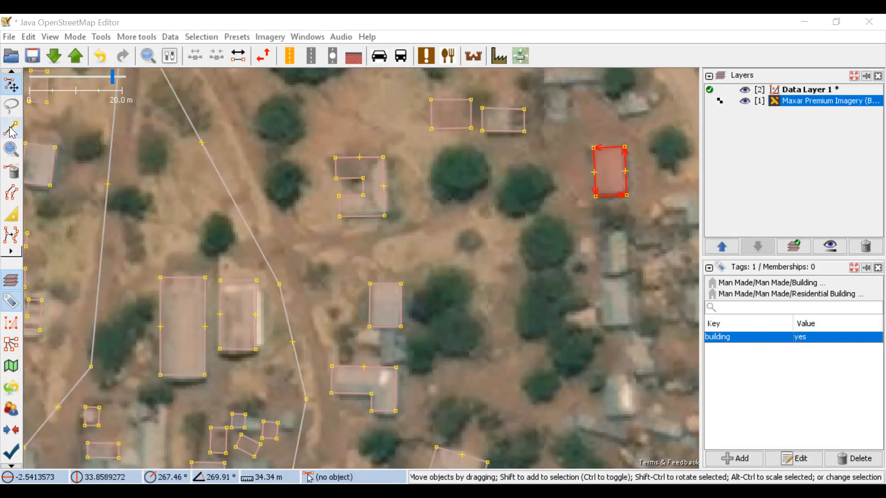
pyautogui.press('a')
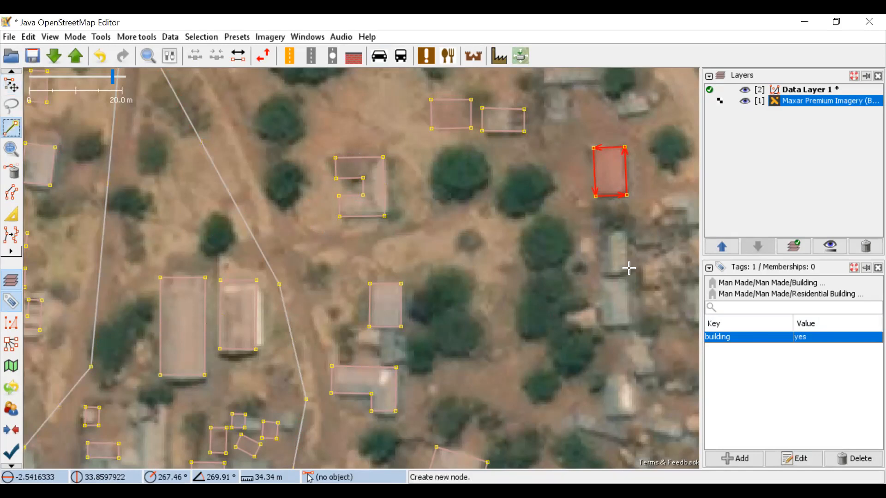
pyautogui.click(629, 233)
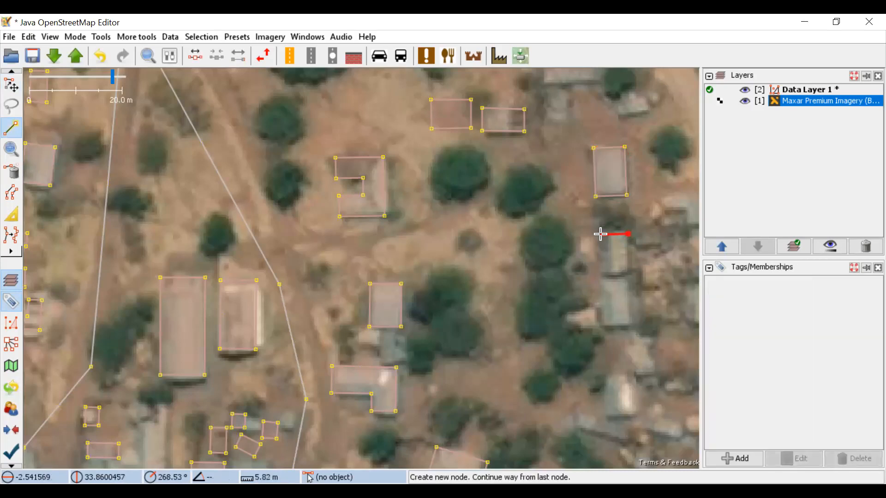
pyautogui.click(600, 235)
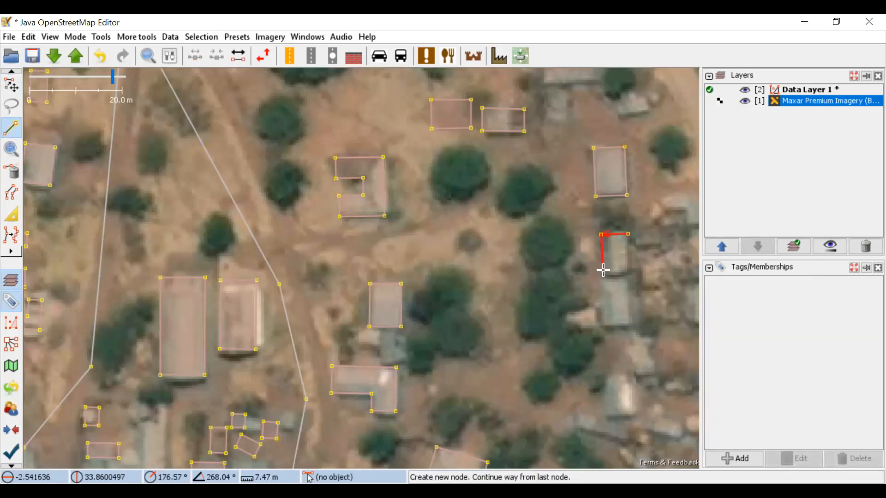
pyautogui.click(601, 275)
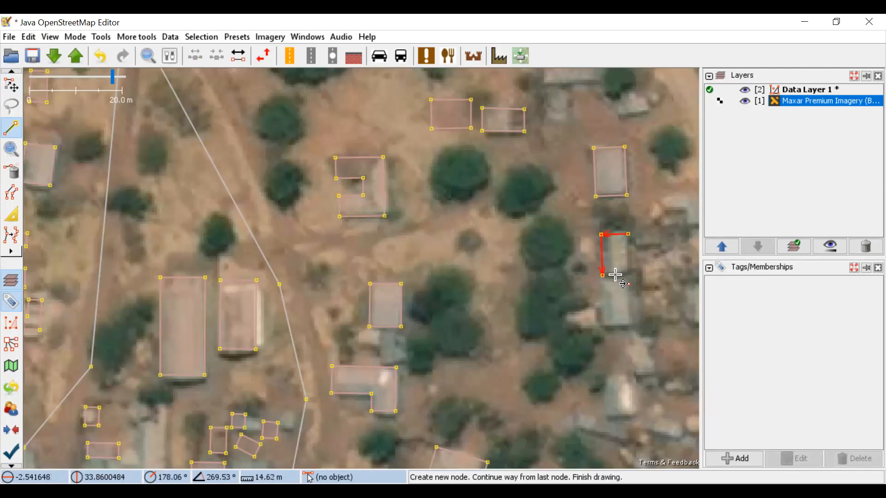
pyautogui.click(627, 275)
pyautogui.click(628, 235)
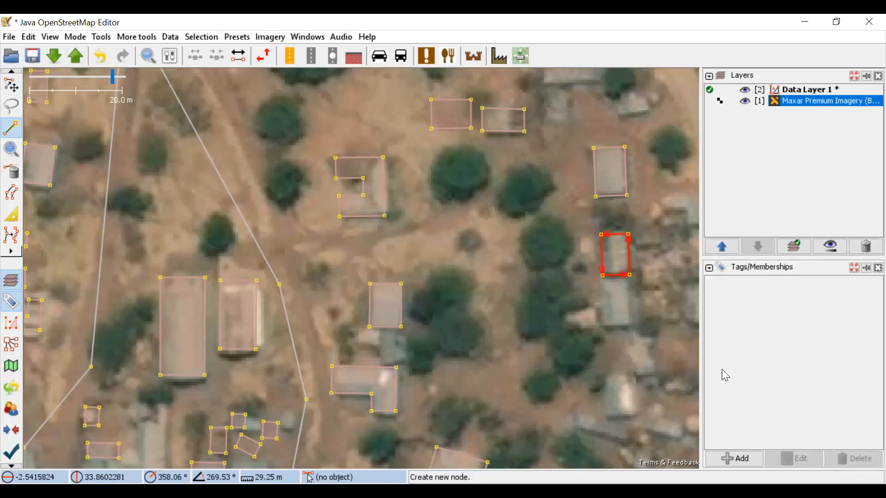
# Tag the second traced outline with building=yes
pyautogui.click(736, 458)
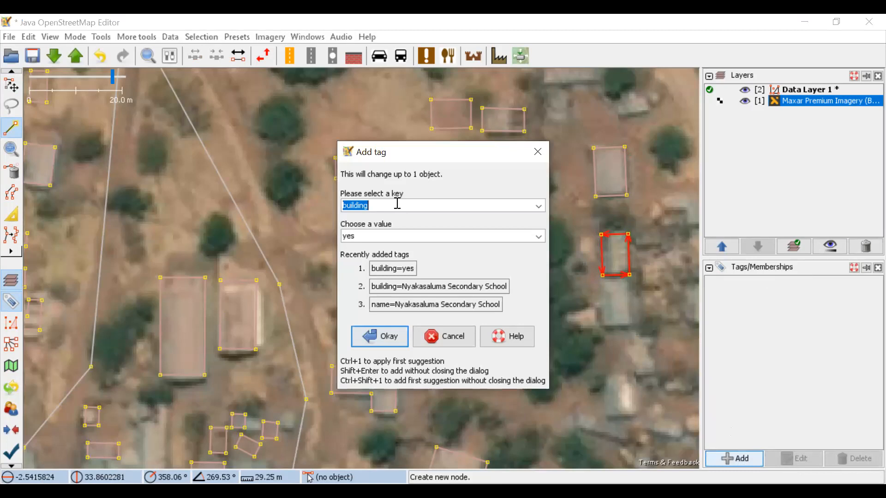
pyautogui.click(361, 234)
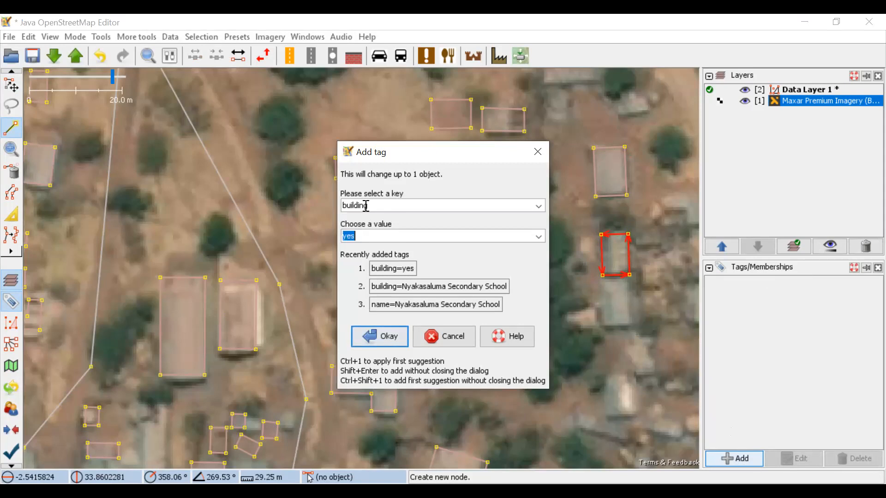
pyautogui.click(370, 238)
pyautogui.click(417, 216)
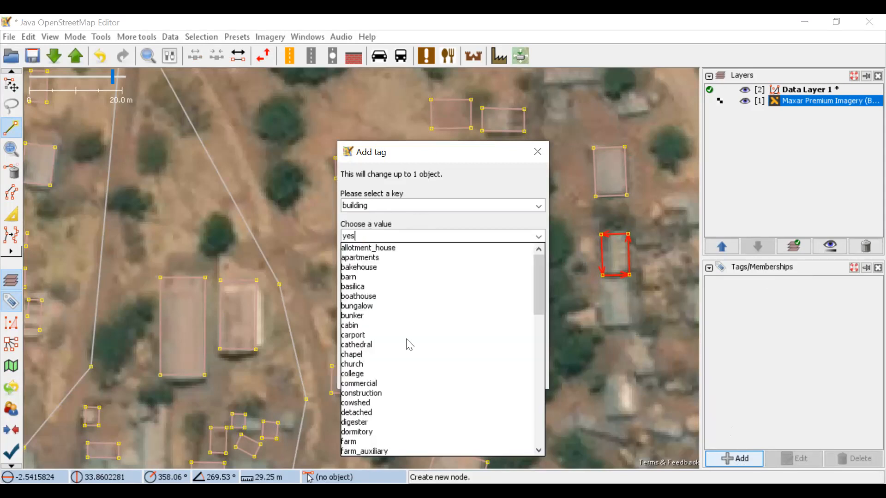
pyautogui.click(392, 338)
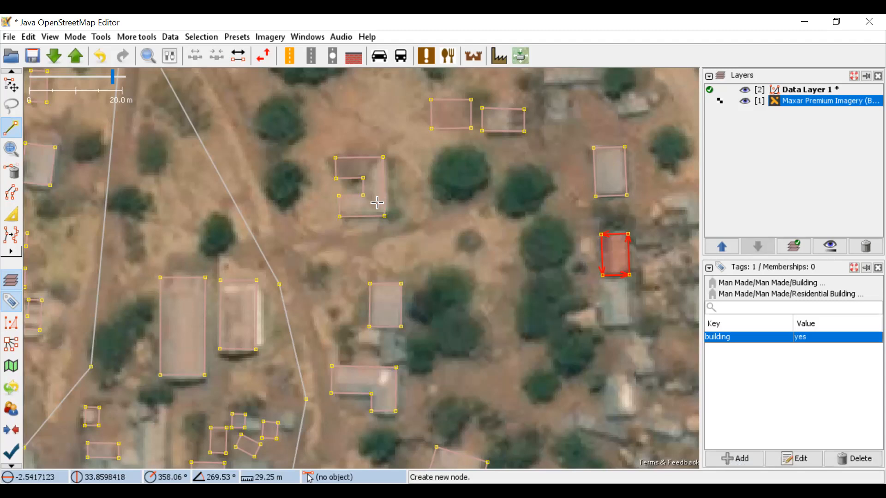
# Trace the bright-roofed building farther south in the same row as a closed outline about 6 m wide and 9 m long
pyautogui.moveTo(556, 376); pyautogui.dragTo(442, 265)
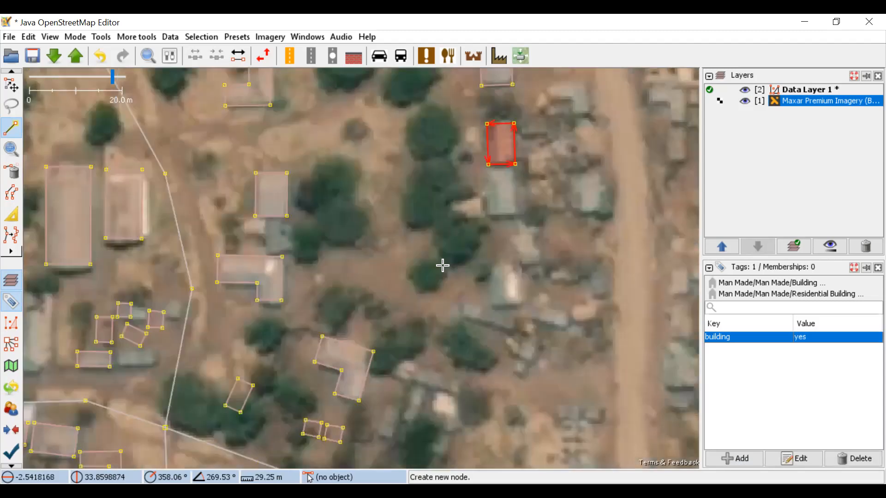
pyautogui.click(517, 265)
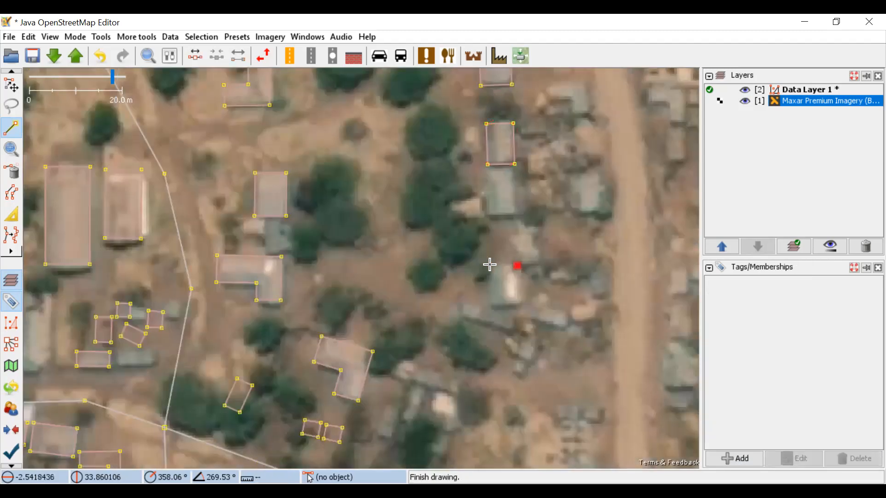
pyautogui.click(488, 265)
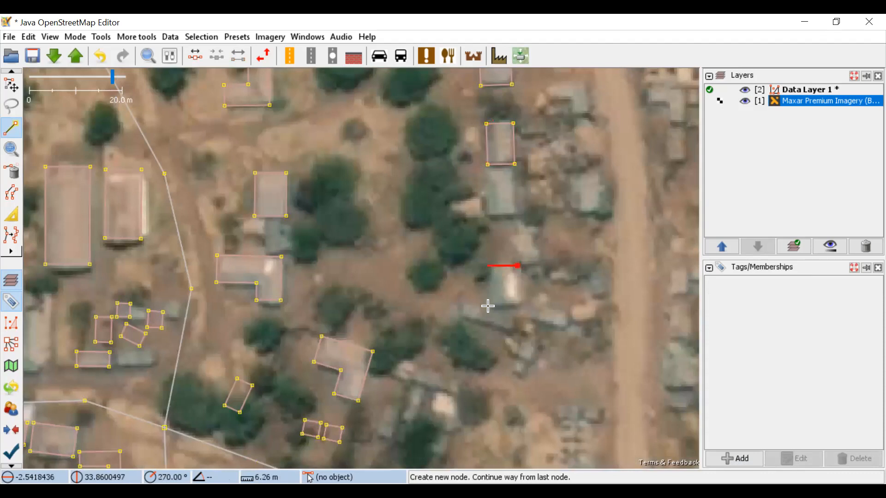
pyautogui.click(518, 306)
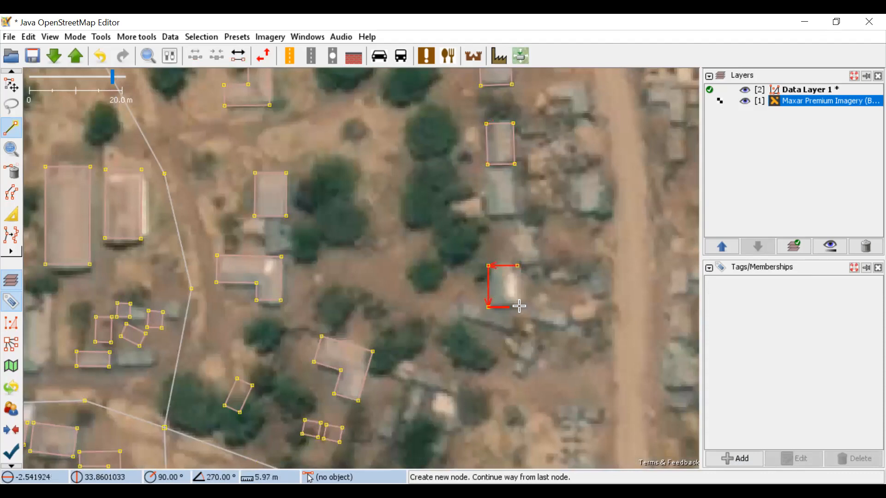
pyautogui.click(520, 274)
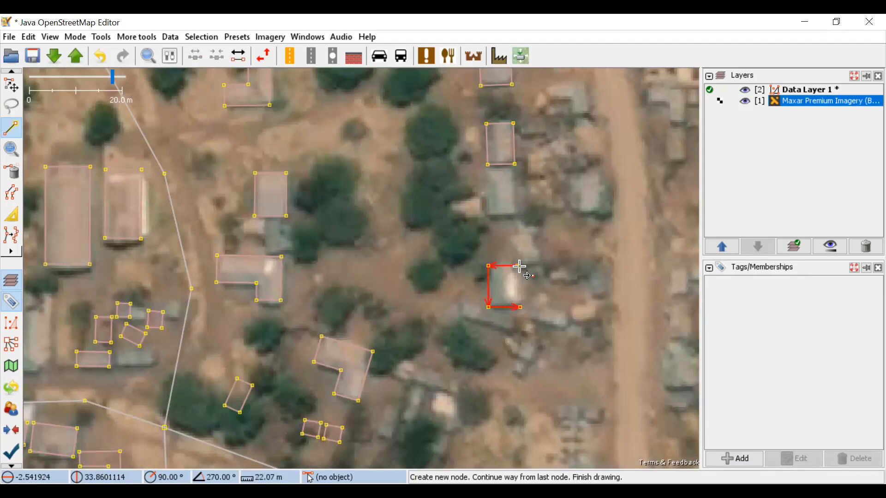
pyautogui.click(519, 266)
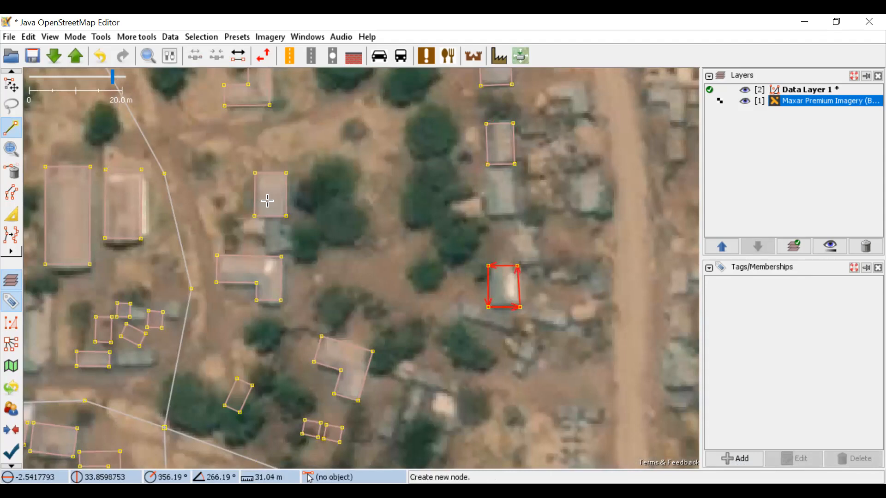
# Square the corners of the third building outline and tag it with building=yes
pyautogui.press('q')
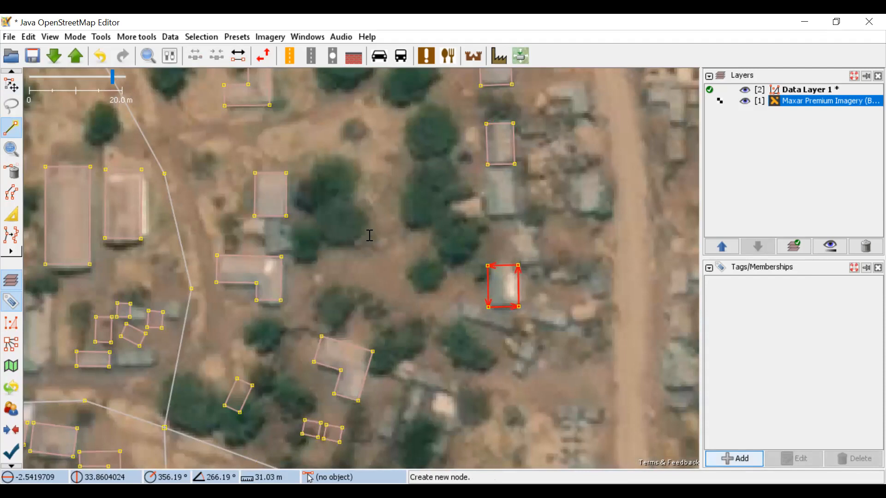
pyautogui.hotkey('alt', 'a')
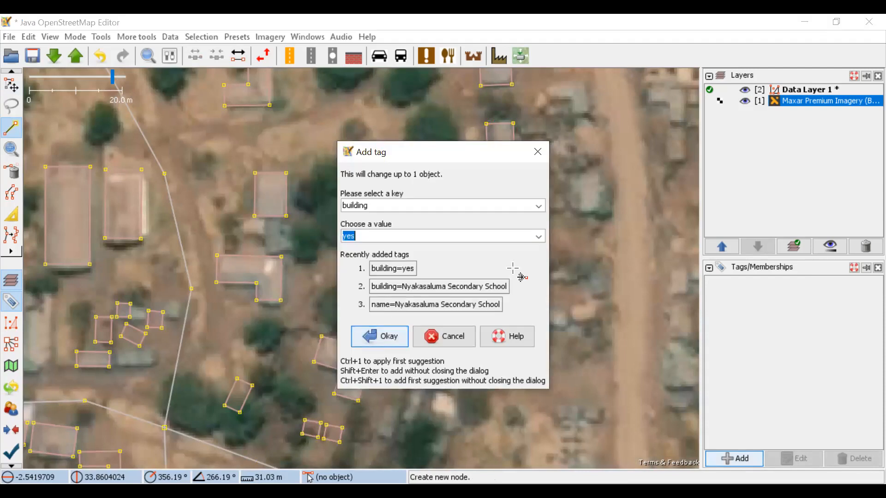
pyautogui.press('Return')
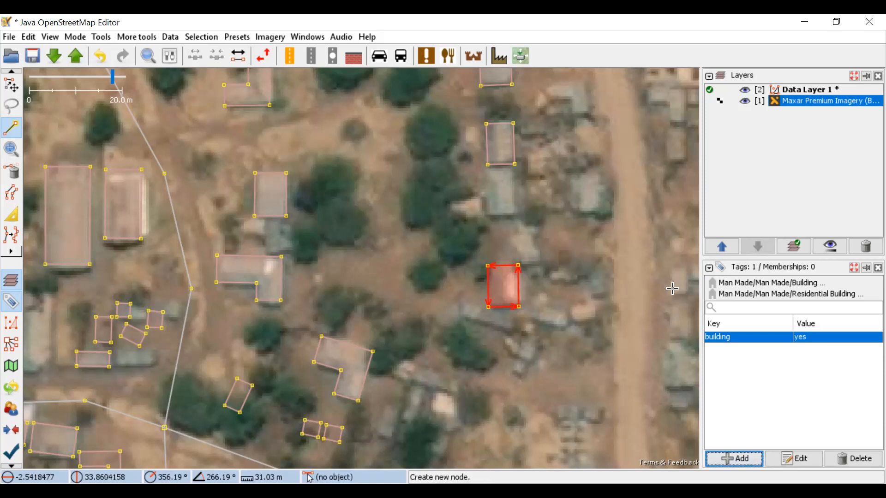
# Start uploading the edits with the changeset comment "#hotosm-project-9306 - #Tanzania Heidelberg Institute for Geoinformation Technology"
pyautogui.click(80, 51)
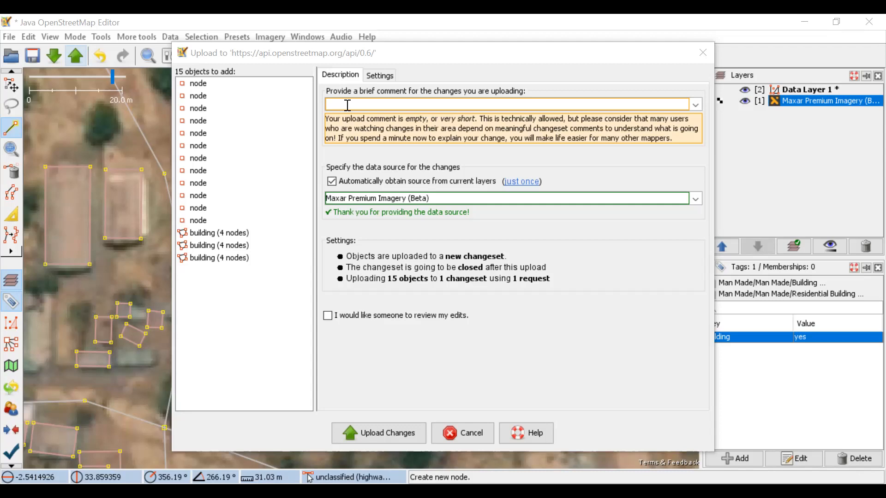
pyautogui.click(348, 105)
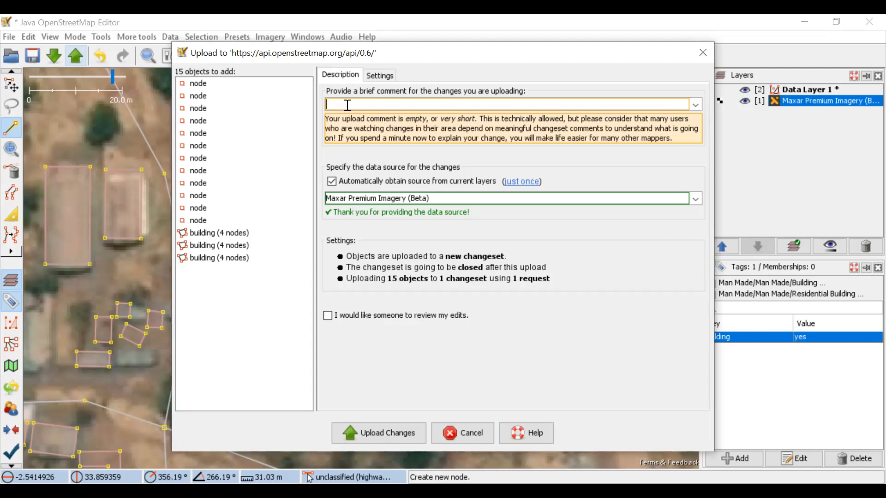
pyautogui.write('#')
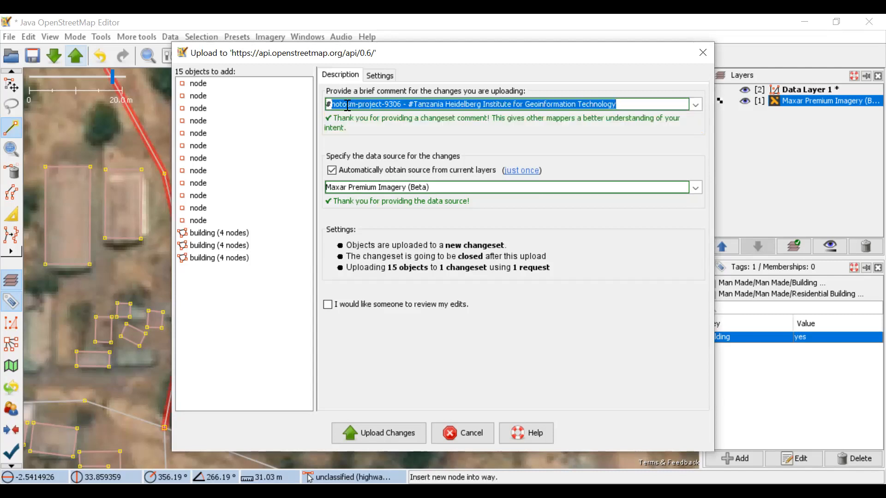
pyautogui.click(636, 108)
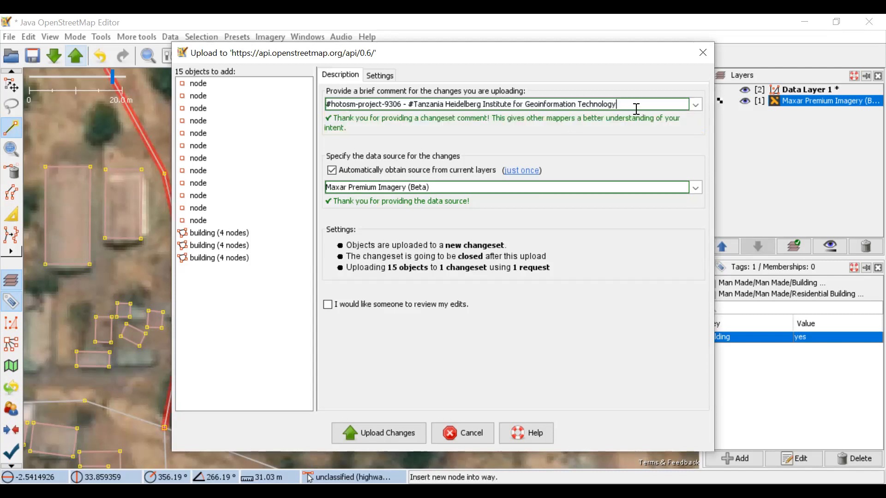
# Request a review of the edits, upload the changes to OpenStreetMap, and decline the Rovas work report
pyautogui.click(327, 304)
pyautogui.click(386, 436)
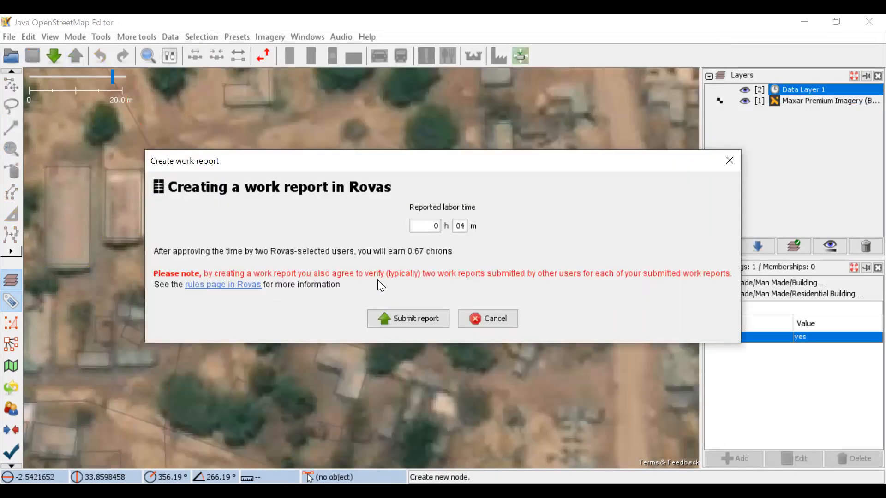
pyautogui.click(491, 325)
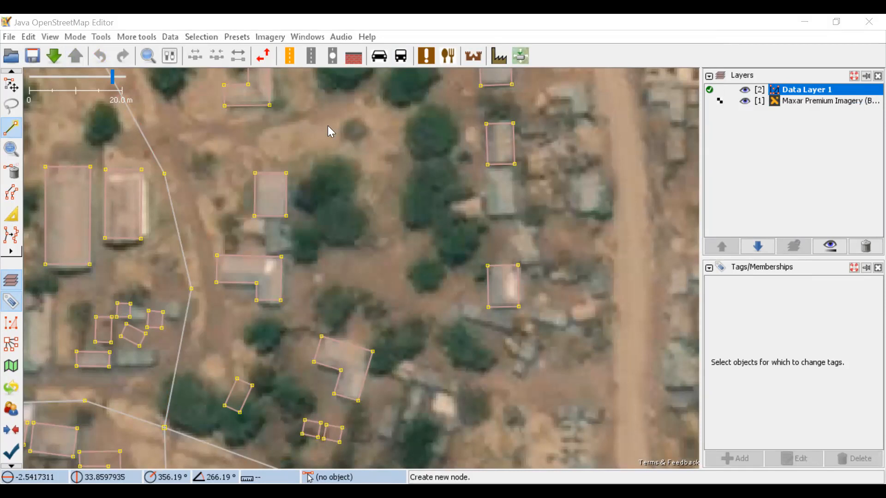
# Inspect the tags of the small building east of the road and of the road itself by selecting each
pyautogui.click(11, 85)
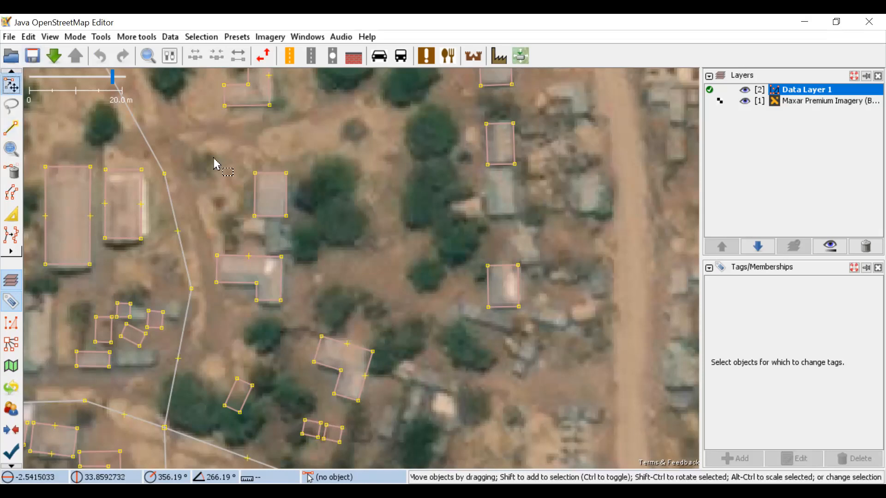
pyautogui.click(256, 196)
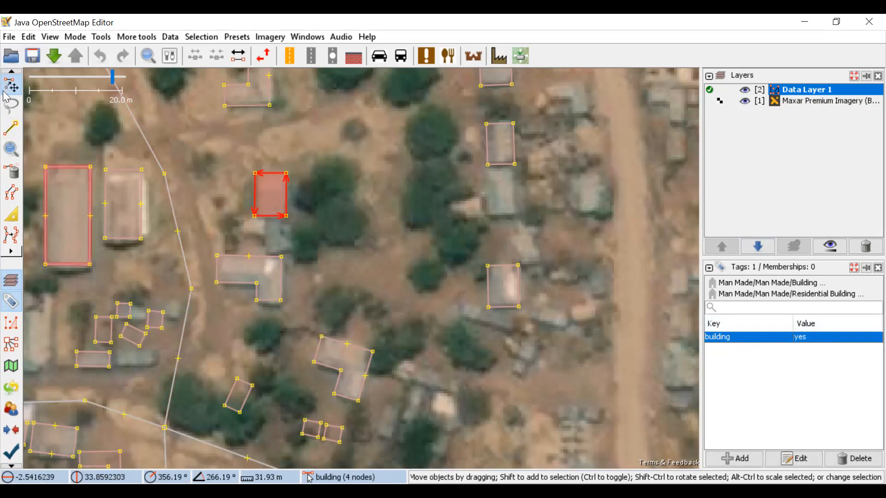
pyautogui.click(184, 264)
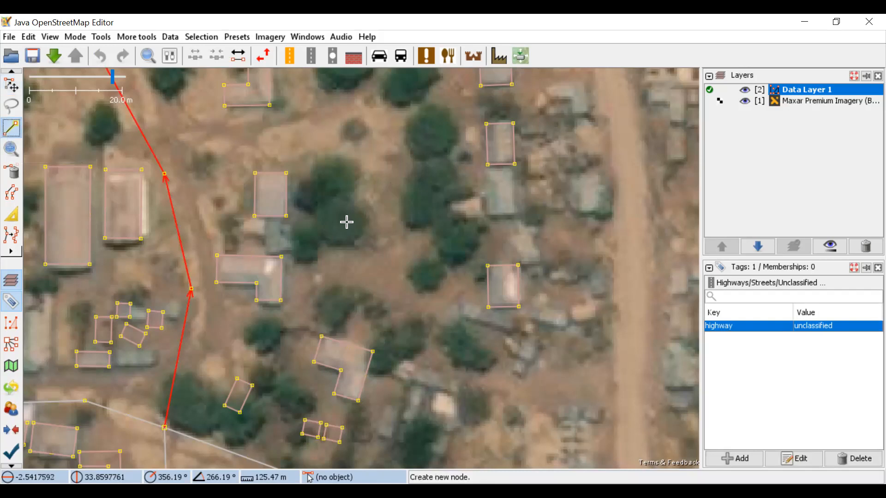
# Practise drawing and deleting by placing a single node on the trees east of the small building and removing it, twice
pyautogui.click(346, 222)
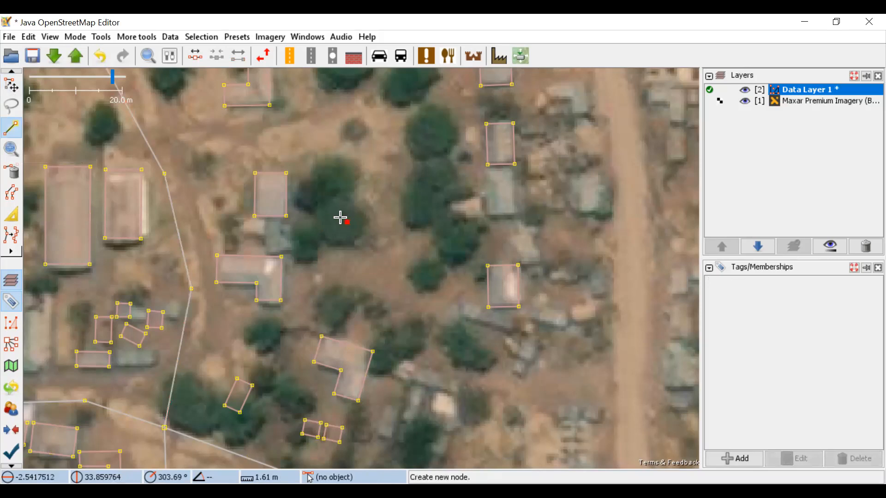
pyautogui.click(13, 176)
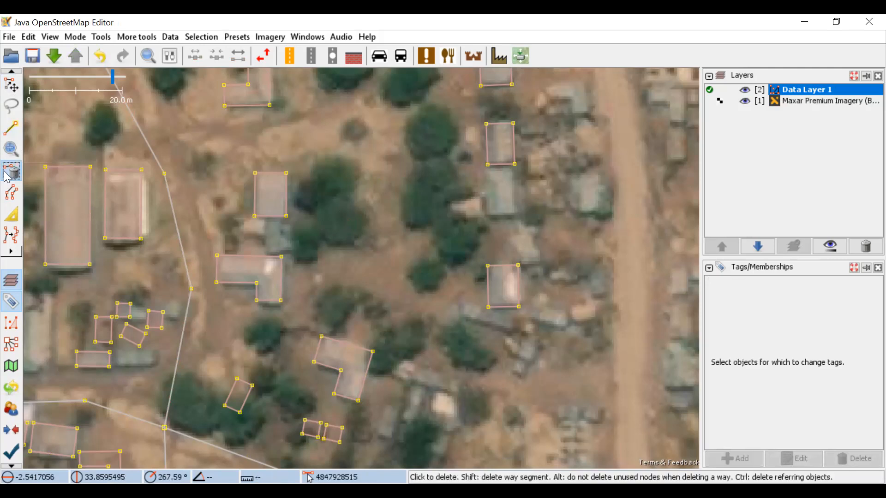
pyautogui.press('s')
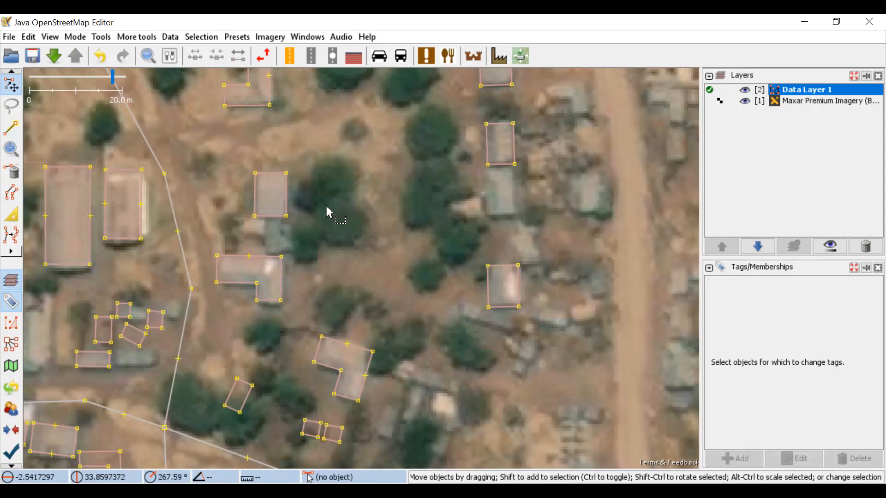
pyautogui.click(346, 223)
pyautogui.click(11, 126)
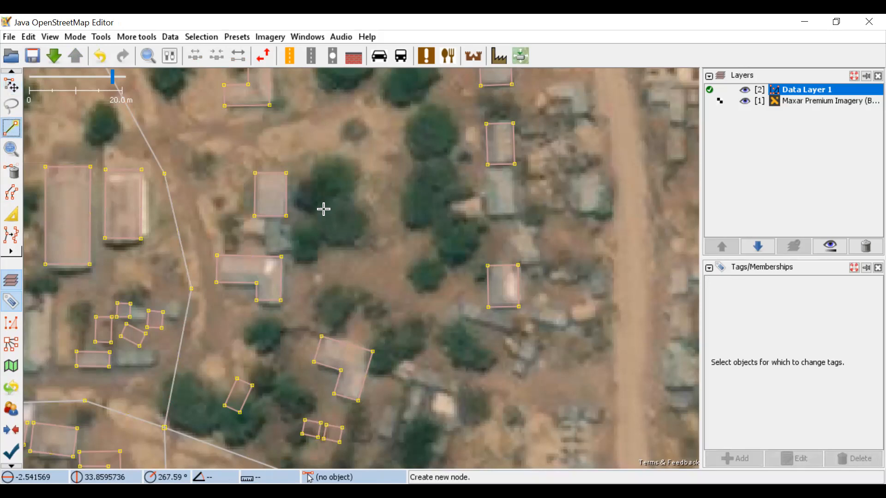
pyautogui.click(347, 217)
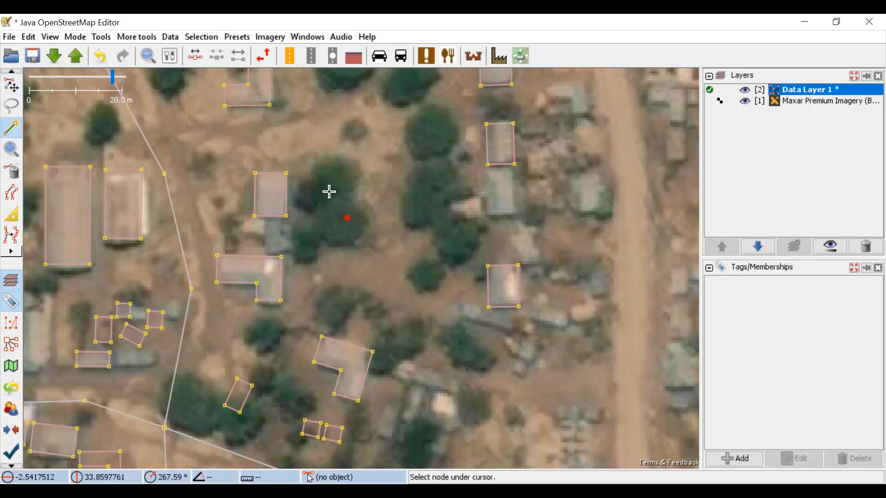
pyautogui.click(16, 174)
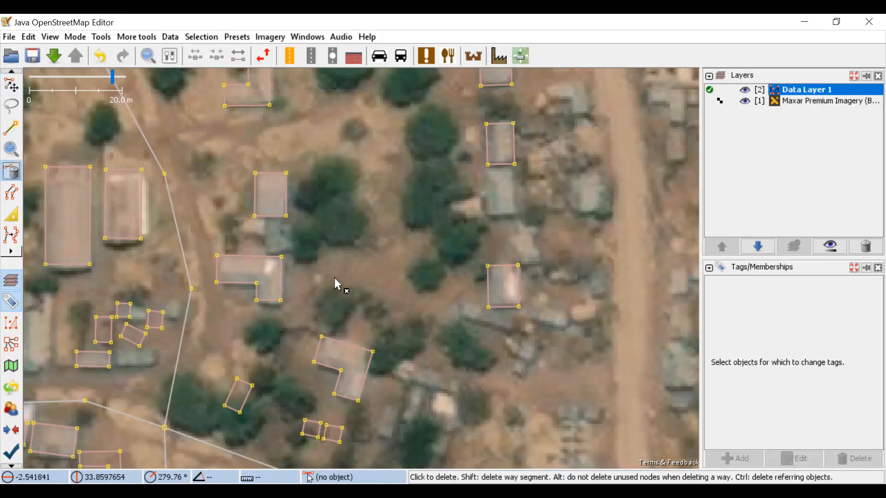